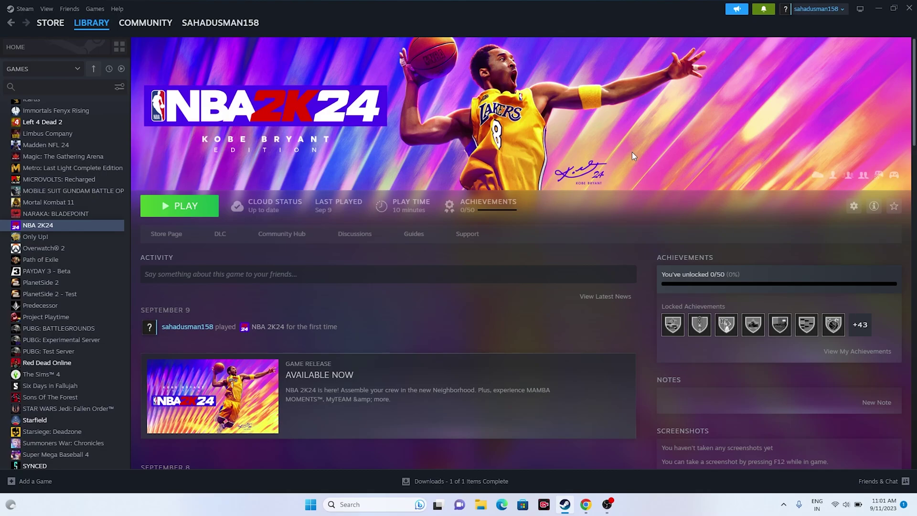
# Look at the Start menu power options, then dismiss the Start menu
pyautogui.click(312, 505)
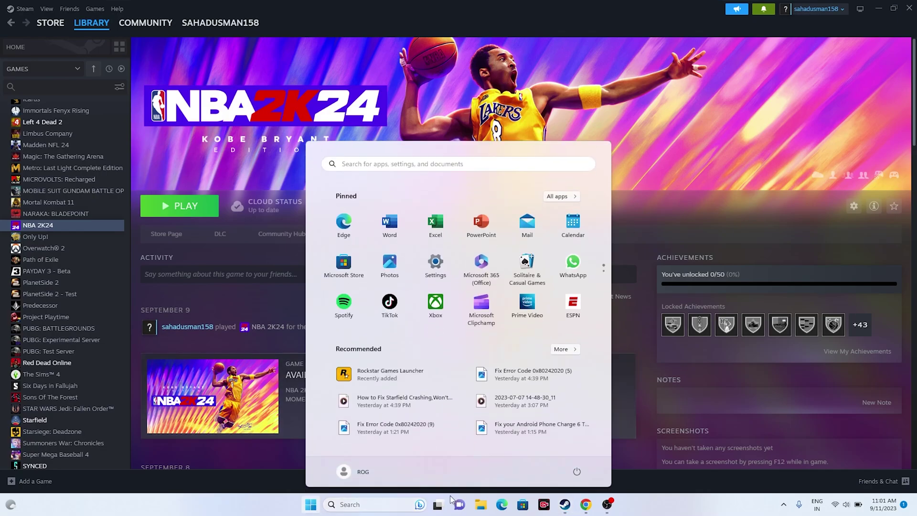
pyautogui.click(577, 472)
pyautogui.press('Escape')
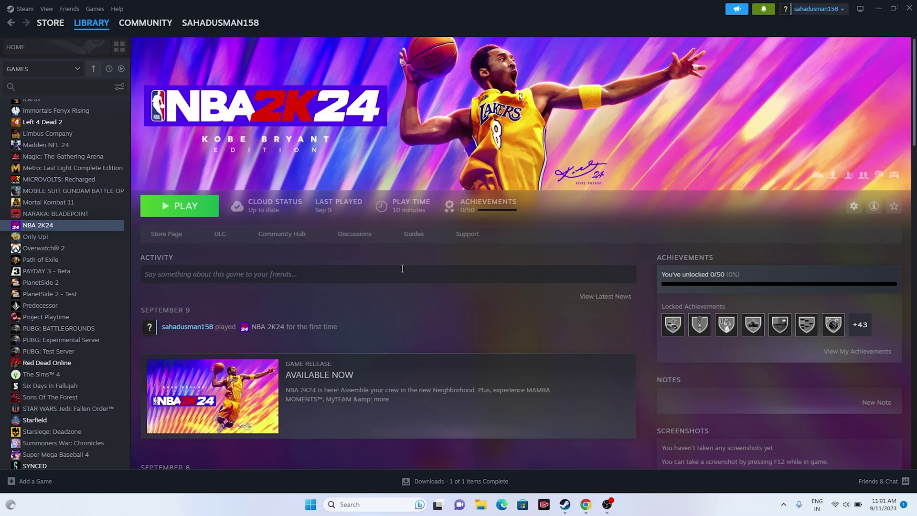
# Browse NBA 2K24's installed files in a maximized File Explorer, with Steam minimized
pyautogui.rightClick(51, 229)
pyautogui.click(78, 301)
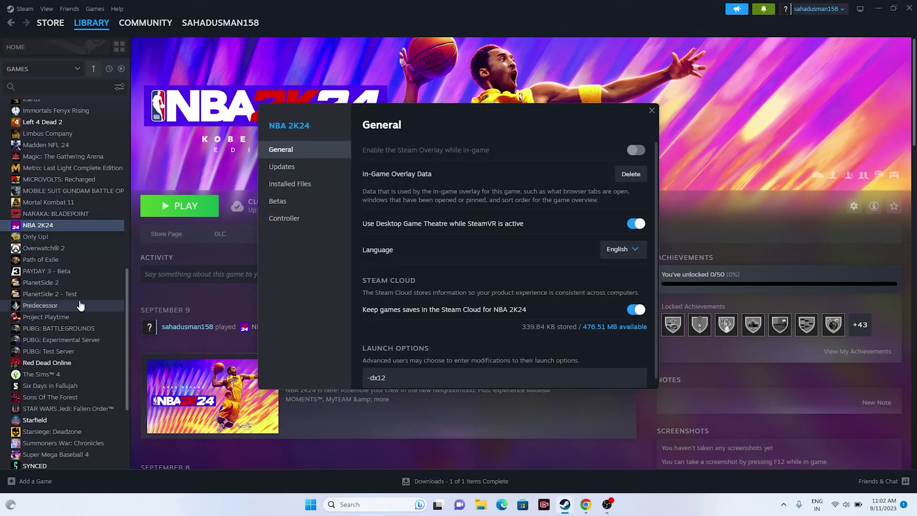
pyautogui.click(315, 185)
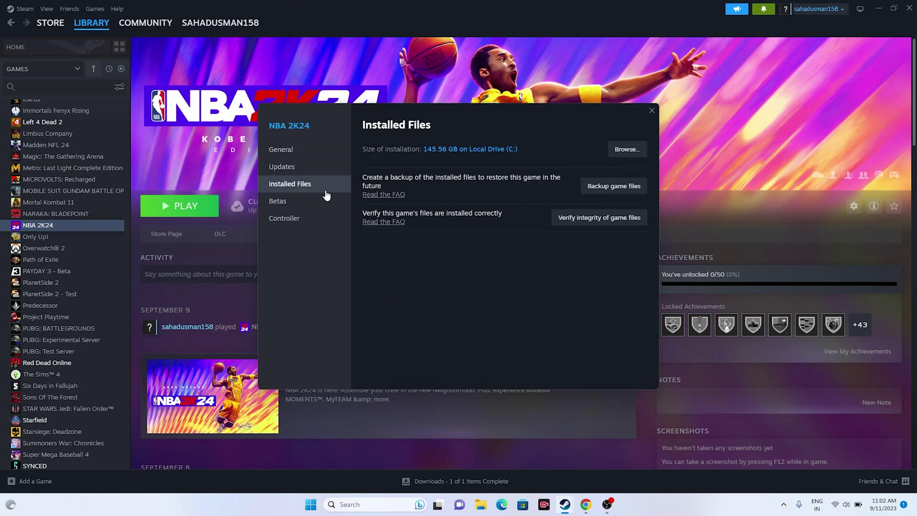
pyautogui.click(614, 159)
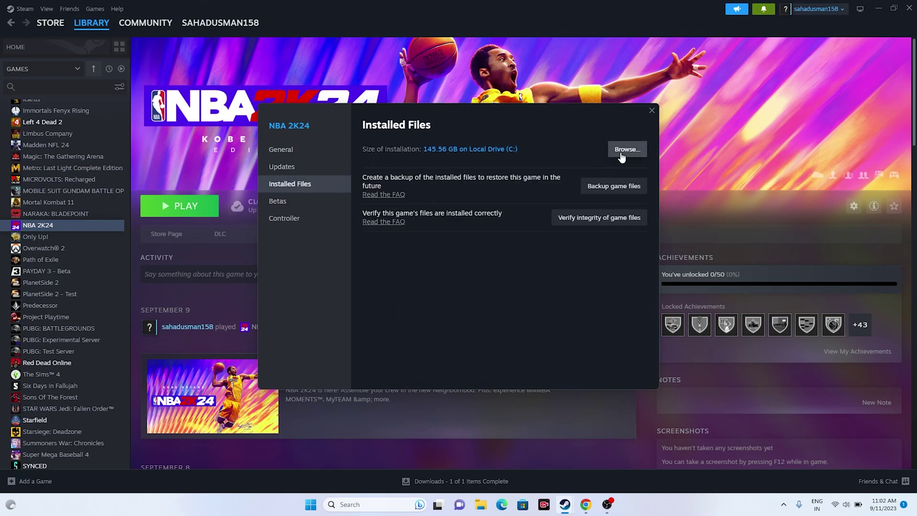
pyautogui.click(877, 10)
pyautogui.click(599, 94)
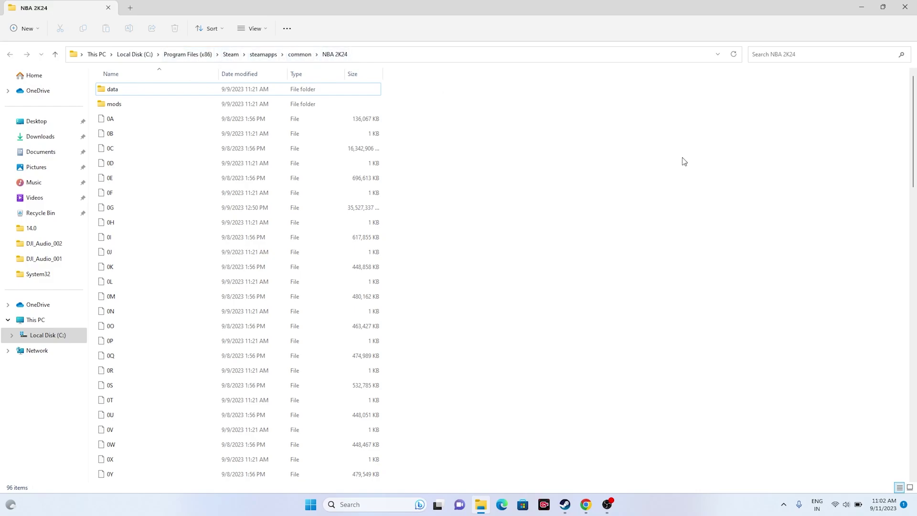
# Set NBA2K24.exe to always run as administrator via Compatibility, then close File Explorer
pyautogui.moveTo(914, 134); pyautogui.dragTo(916, 471)
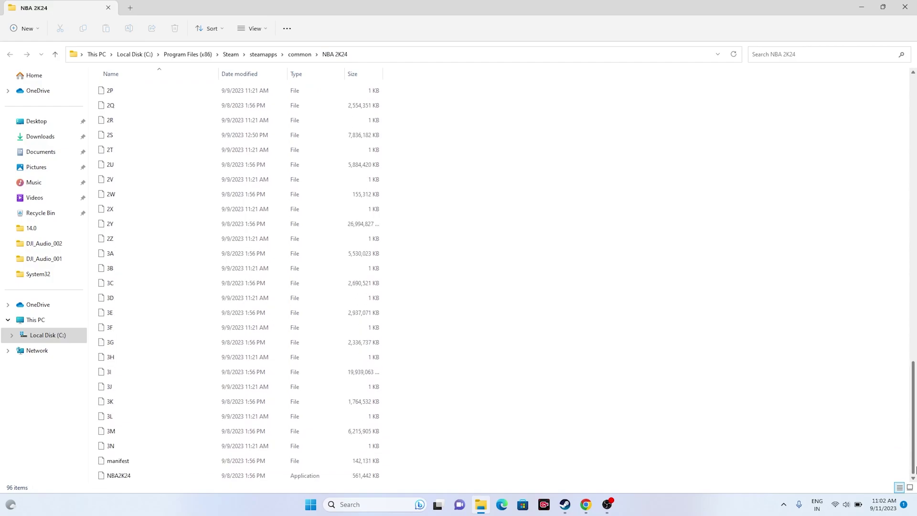
pyautogui.click(292, 482)
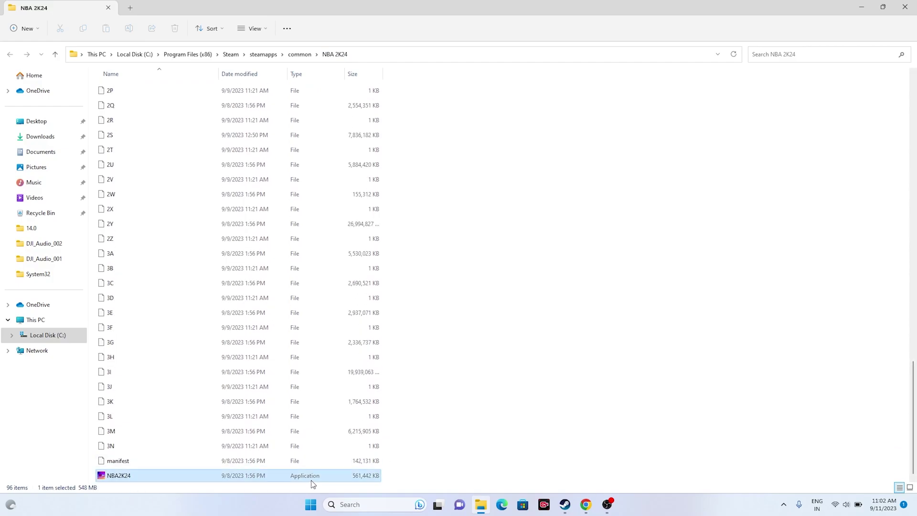
pyautogui.rightClick(315, 476)
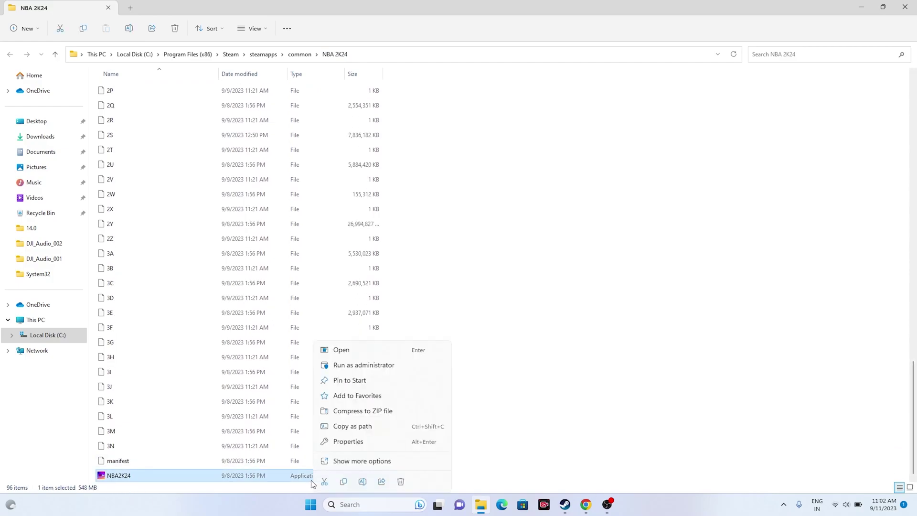
pyautogui.click(360, 462)
pyautogui.click(392, 457)
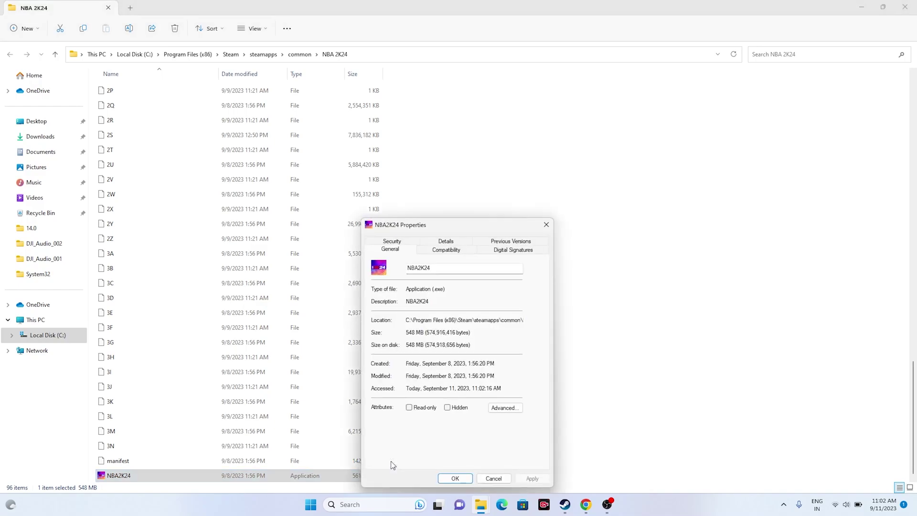
pyautogui.click(454, 251)
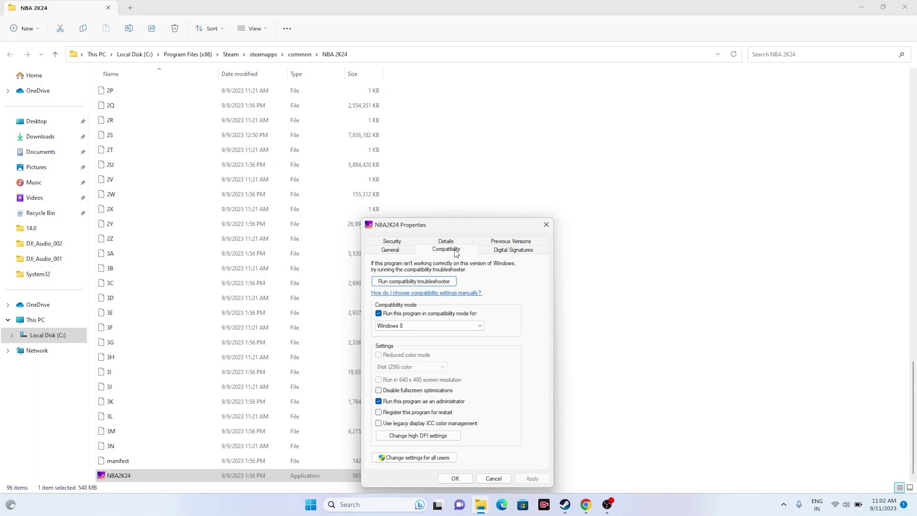
pyautogui.click(379, 402)
pyautogui.click(531, 478)
pyautogui.click(455, 478)
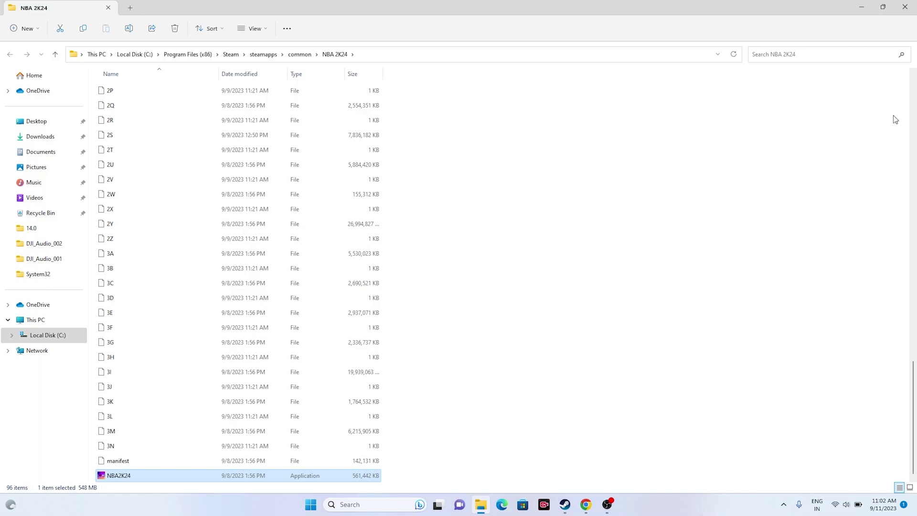
pyautogui.click(909, 7)
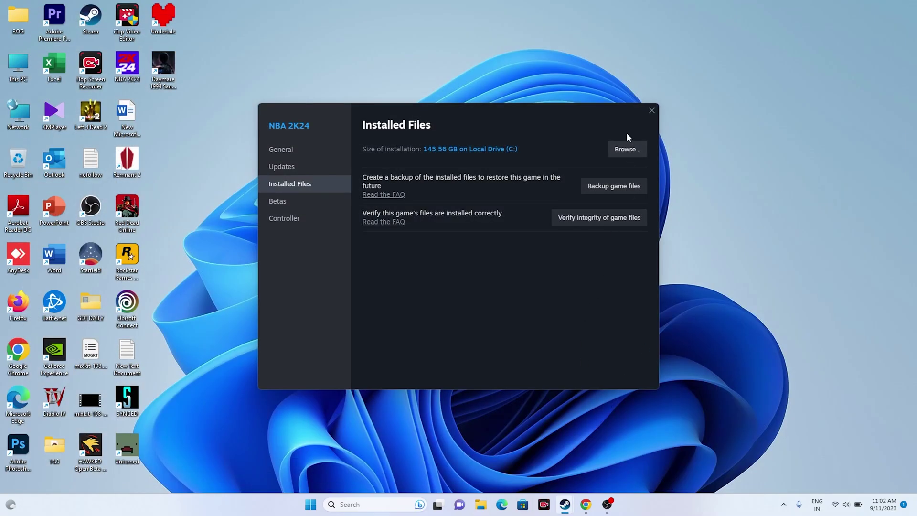
# Close the Installed Files window, restore Steam, and reset system volume from 0 to 100
pyautogui.click(651, 113)
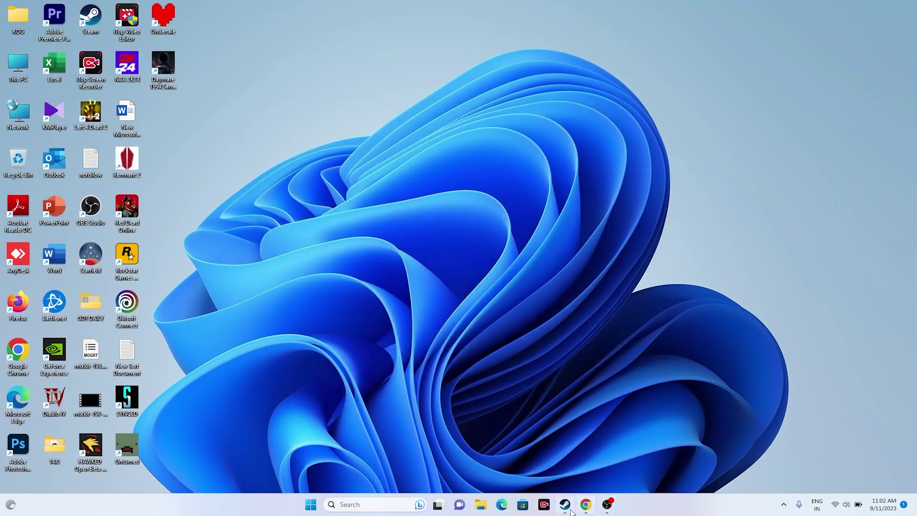
pyautogui.click(565, 505)
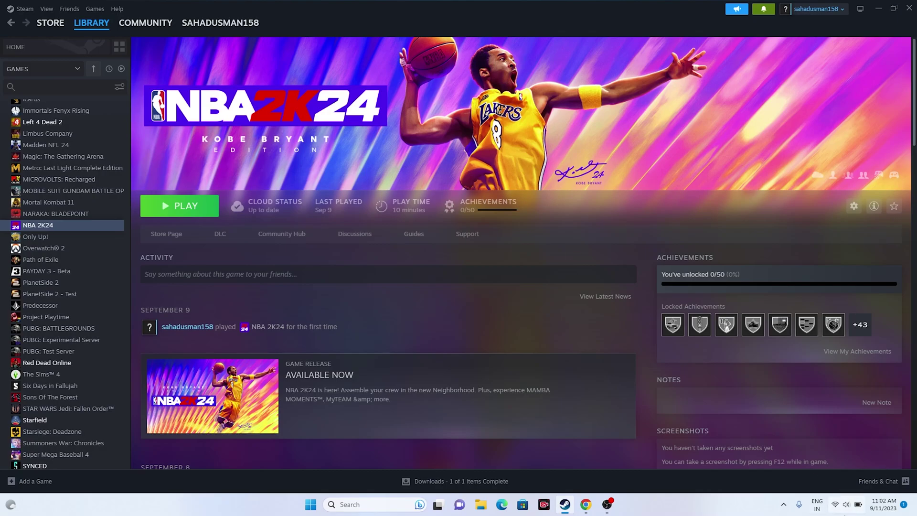
pyautogui.click(844, 506)
pyautogui.moveTo(820, 444); pyautogui.dragTo(771, 445)
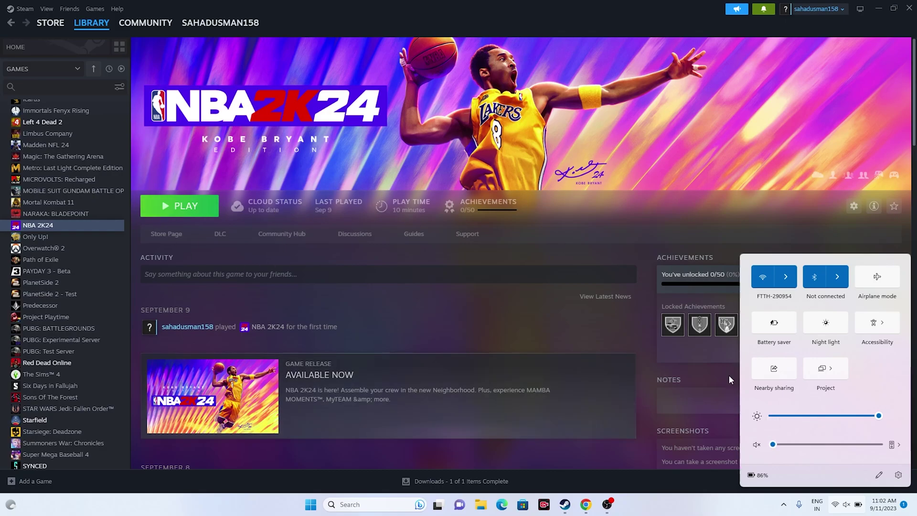
pyautogui.moveTo(772, 444); pyautogui.dragTo(885, 453)
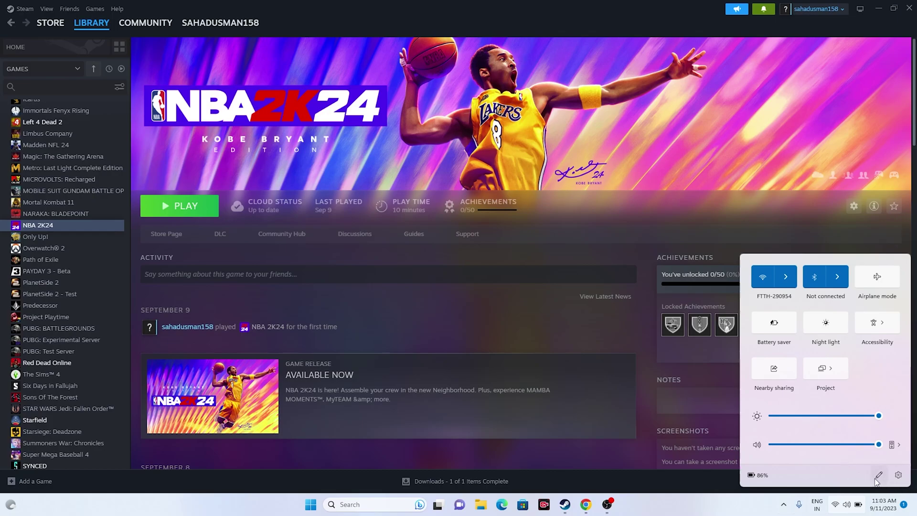
# Confirm output and input volumes both read 100 in Sound settings, then close Settings
pyautogui.click(898, 475)
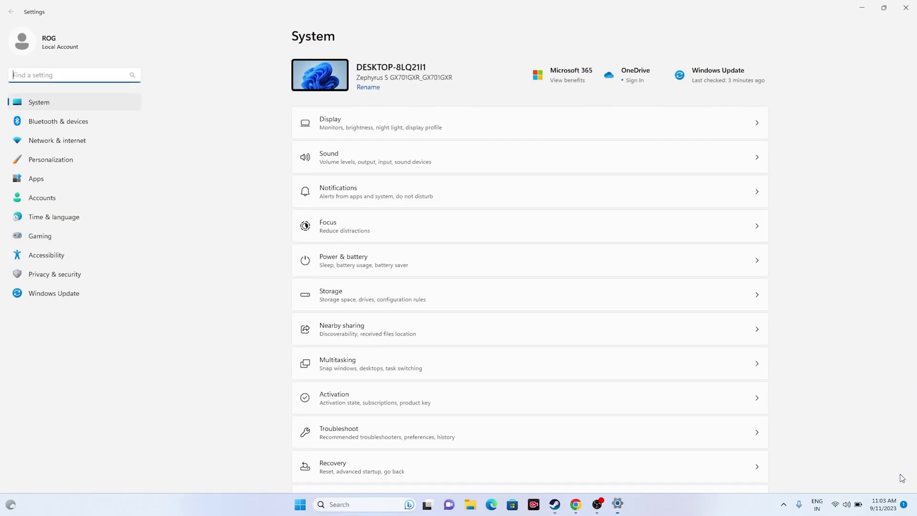
pyautogui.click(347, 162)
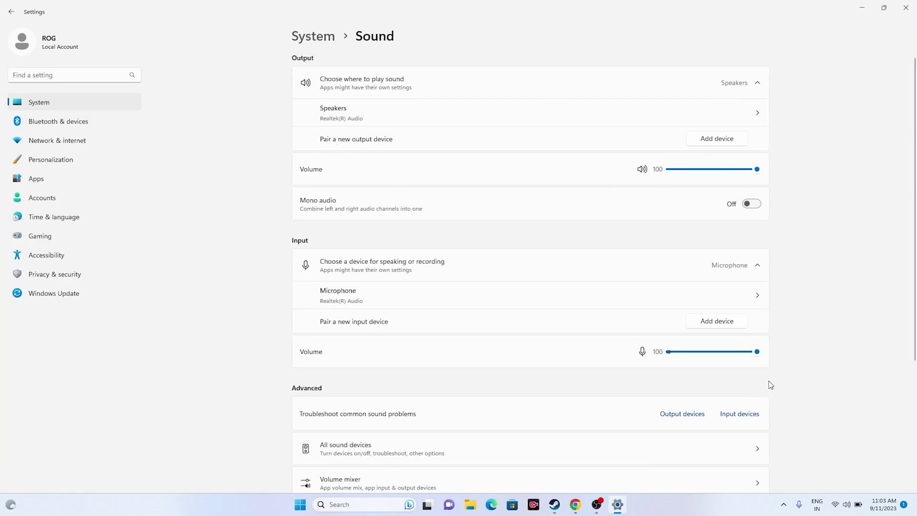
pyautogui.moveTo(759, 352)
pyautogui.moveTo(759, 170)
pyautogui.click(906, 8)
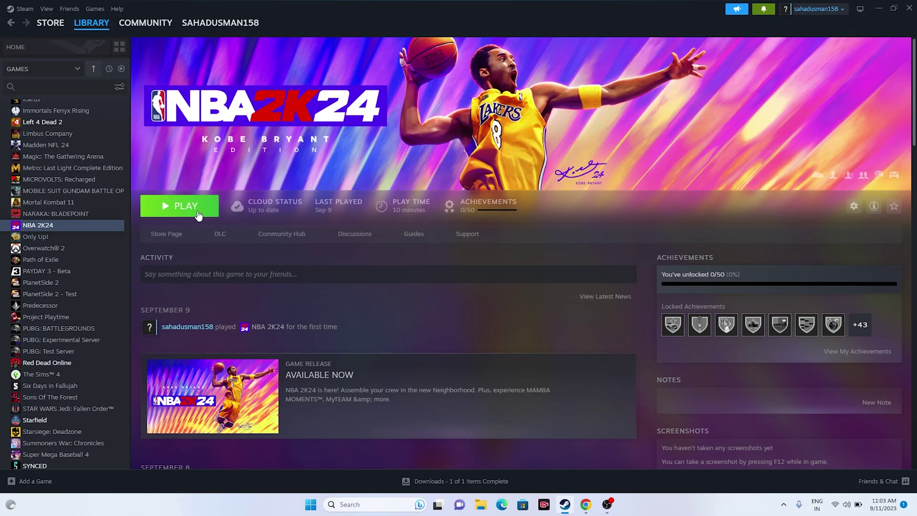
pyautogui.click(878, 9)
pyautogui.click(361, 506)
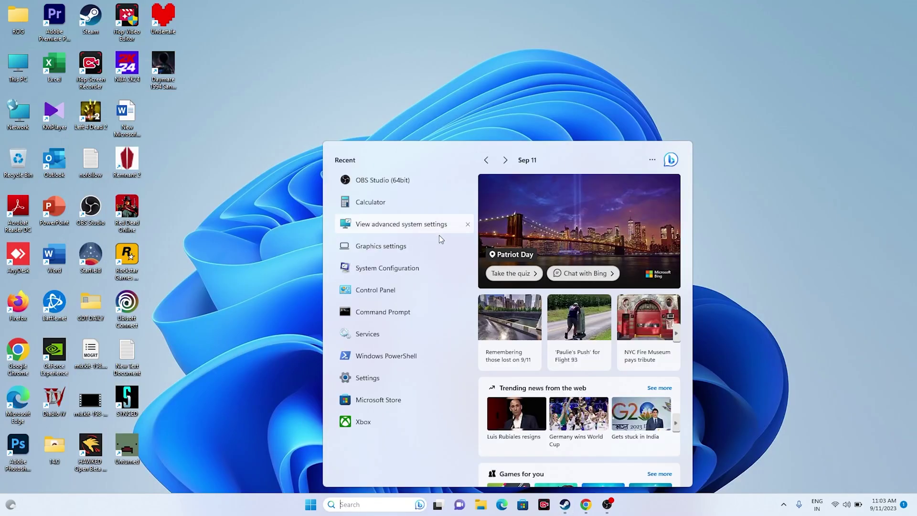
pyautogui.click(378, 378)
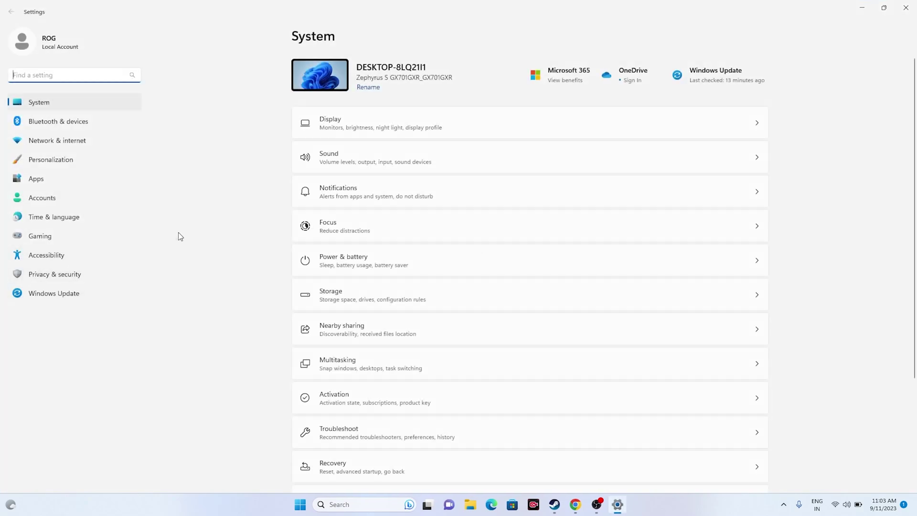
pyautogui.click(361, 162)
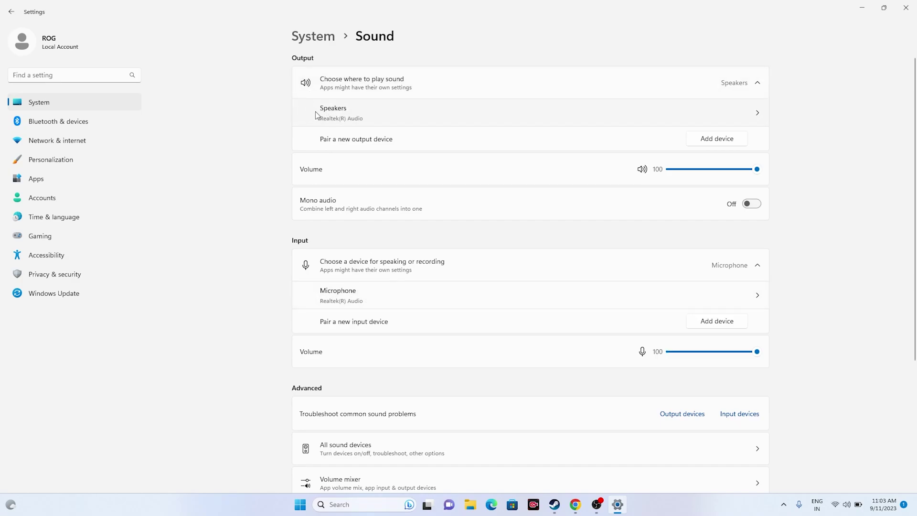
pyautogui.click(905, 7)
pyautogui.click(564, 505)
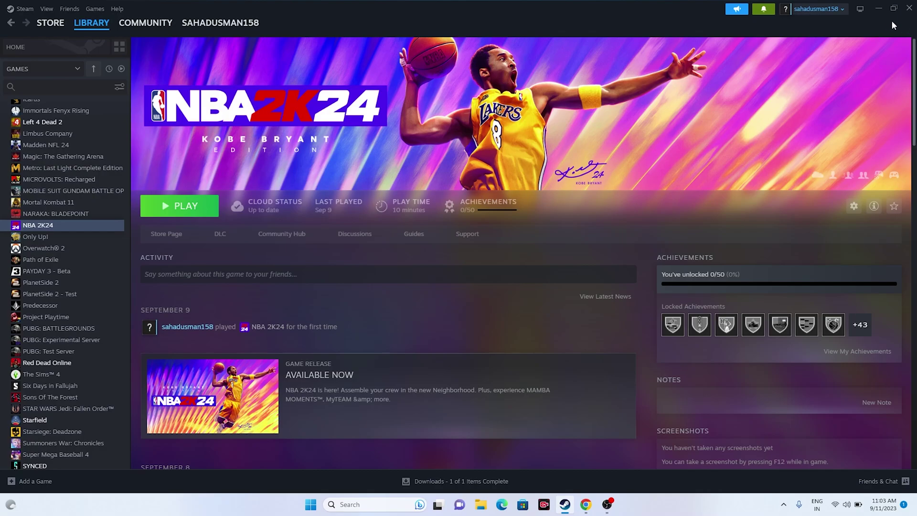
# Open the Speakers playback device properties from Control Panel's Hardware and Sound
pyautogui.click(878, 8)
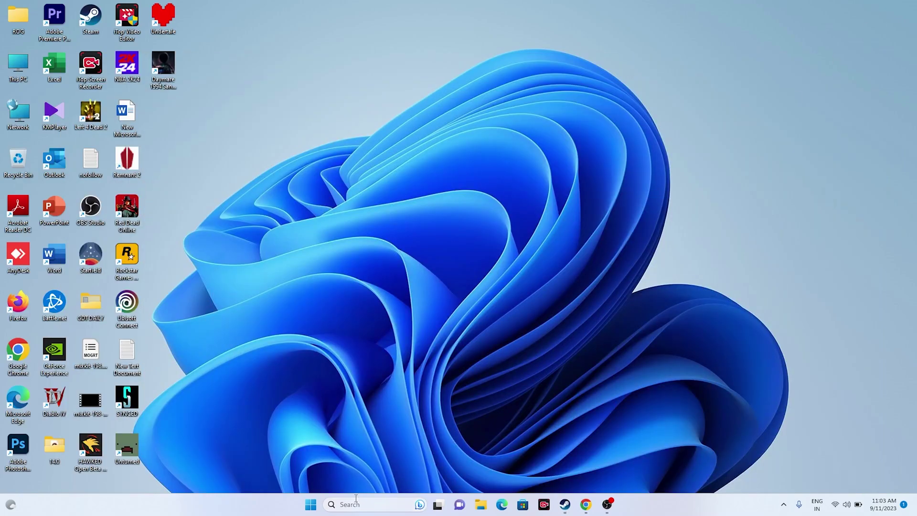
pyautogui.click(363, 504)
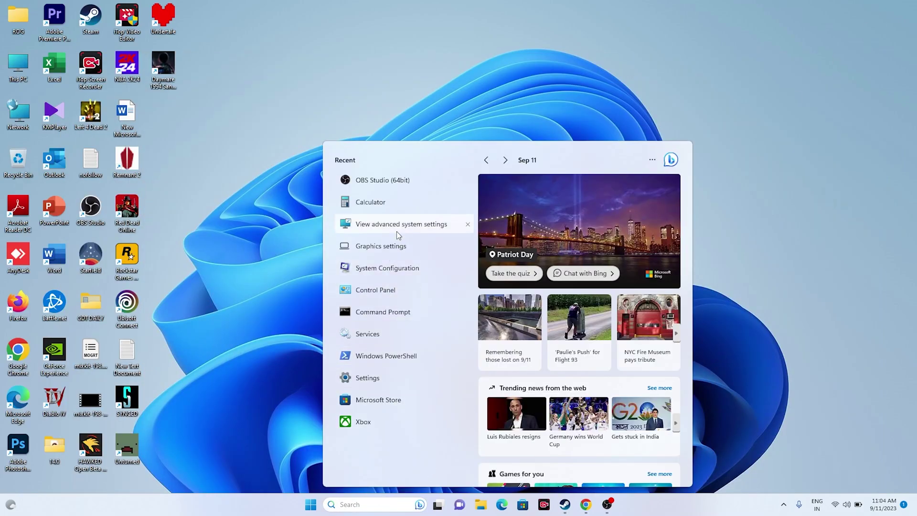
pyautogui.click(382, 332)
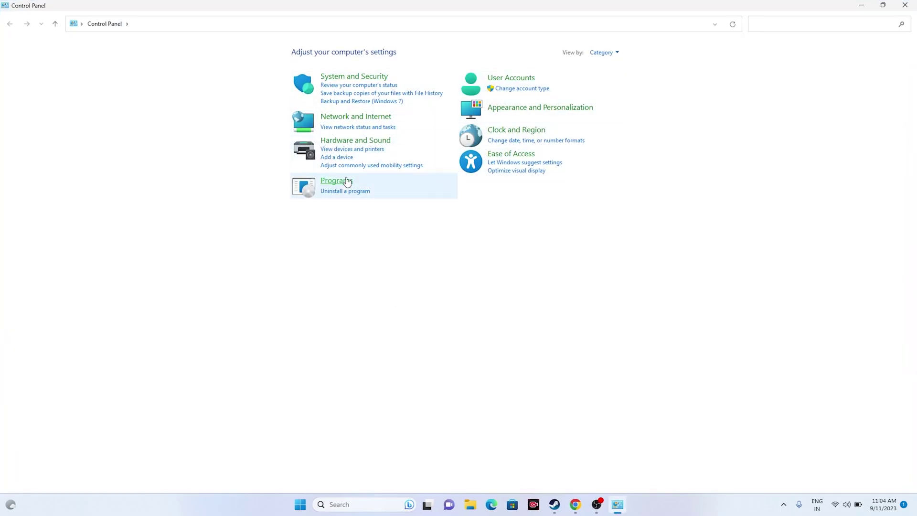
pyautogui.click(360, 140)
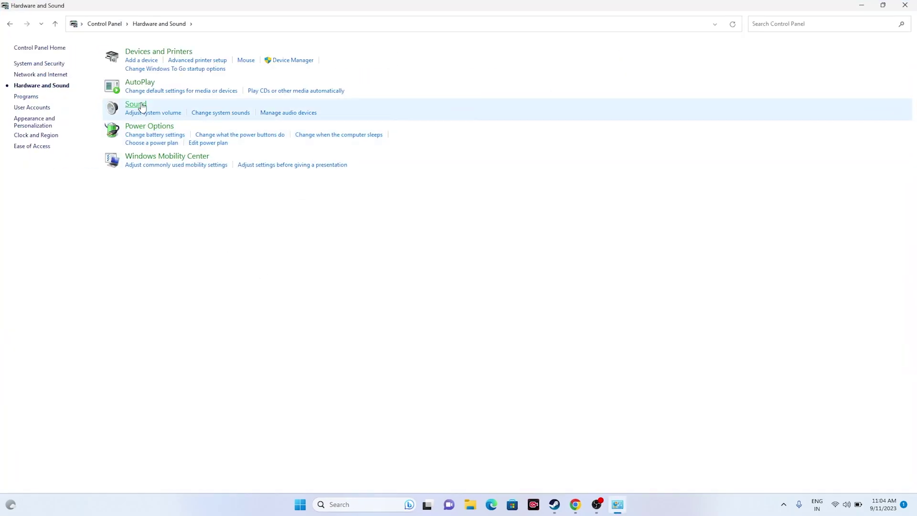
pyautogui.click(142, 106)
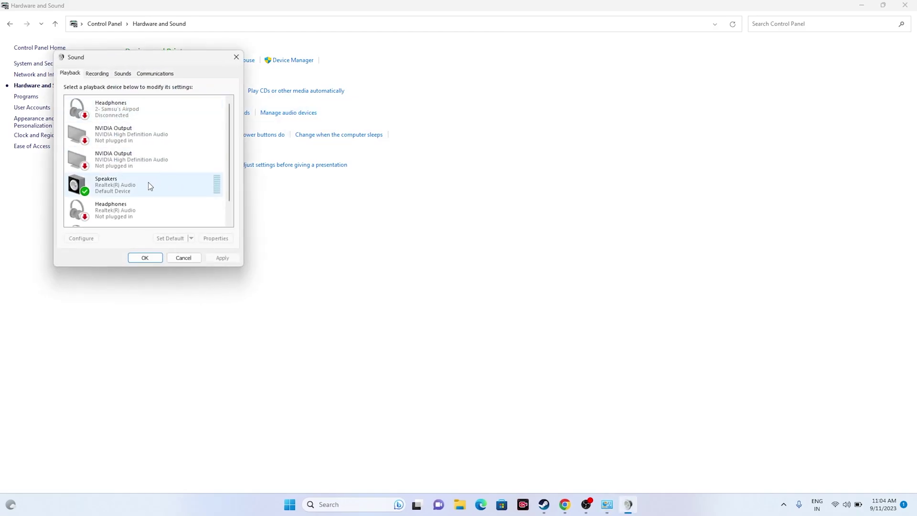
pyautogui.click(107, 185)
pyautogui.rightClick(107, 185)
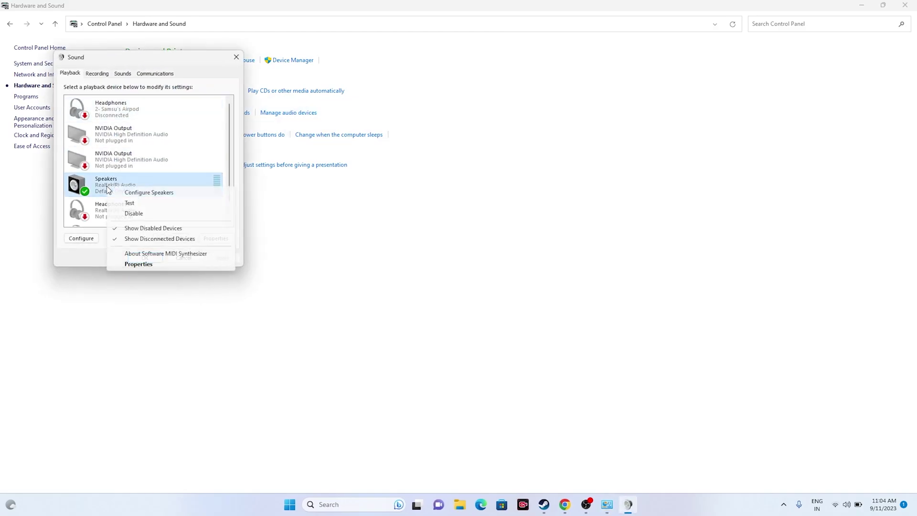
pyautogui.click(127, 264)
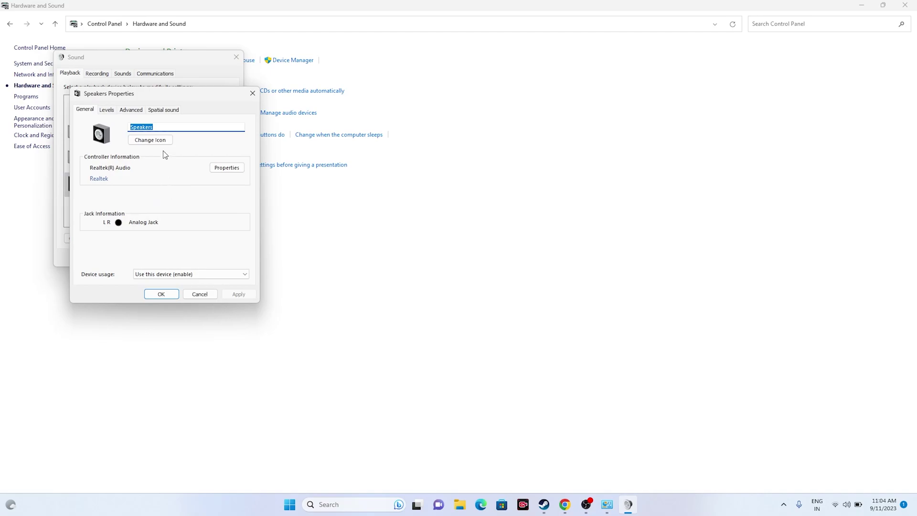
# Keep the Speakers default format at 24 bit, 48000 Hz (Studio Quality) and return to Steam
pyautogui.click(129, 111)
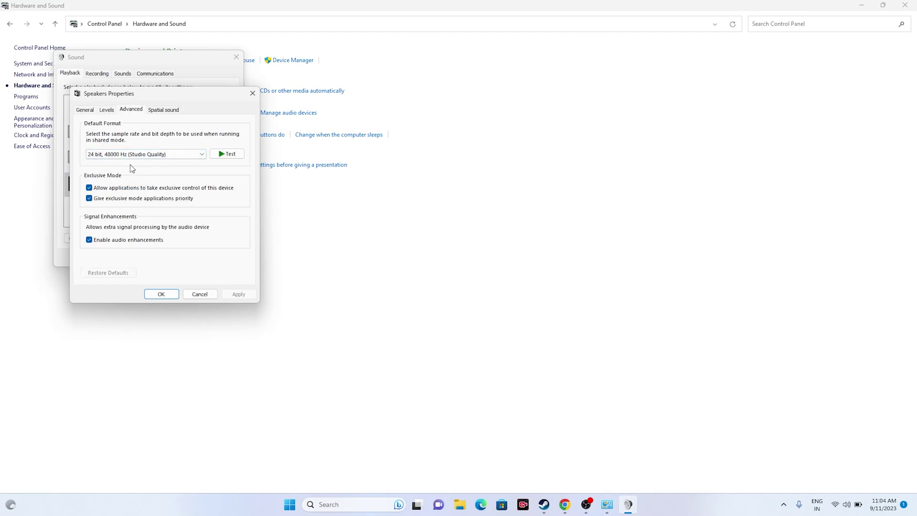
pyautogui.click(115, 155)
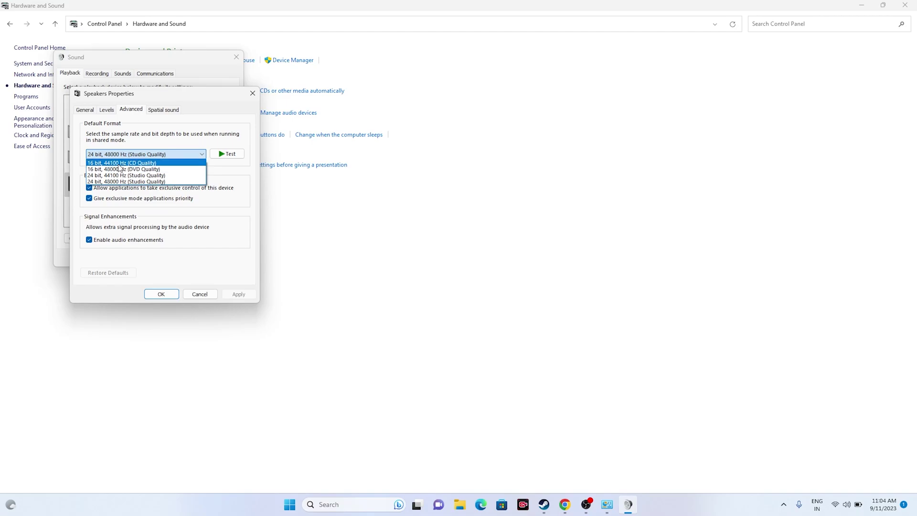
pyautogui.click(117, 181)
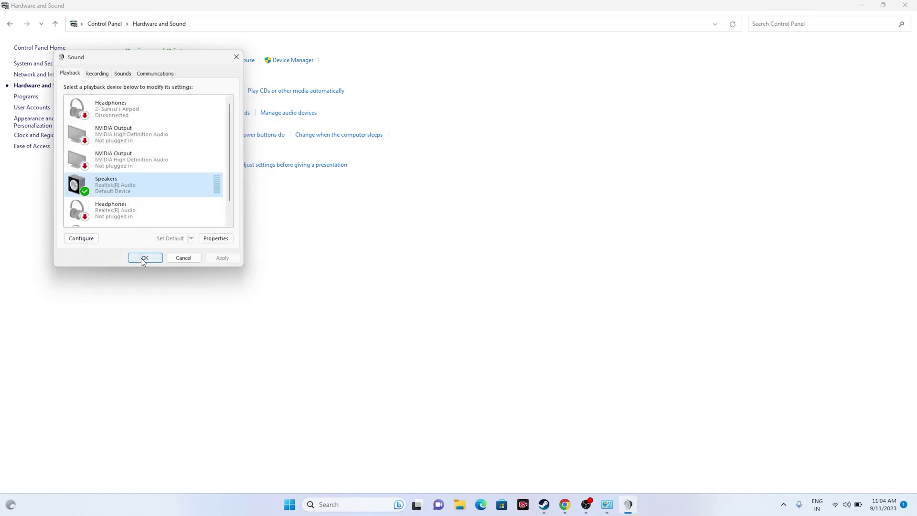
pyautogui.click(143, 259)
pyautogui.click(905, 6)
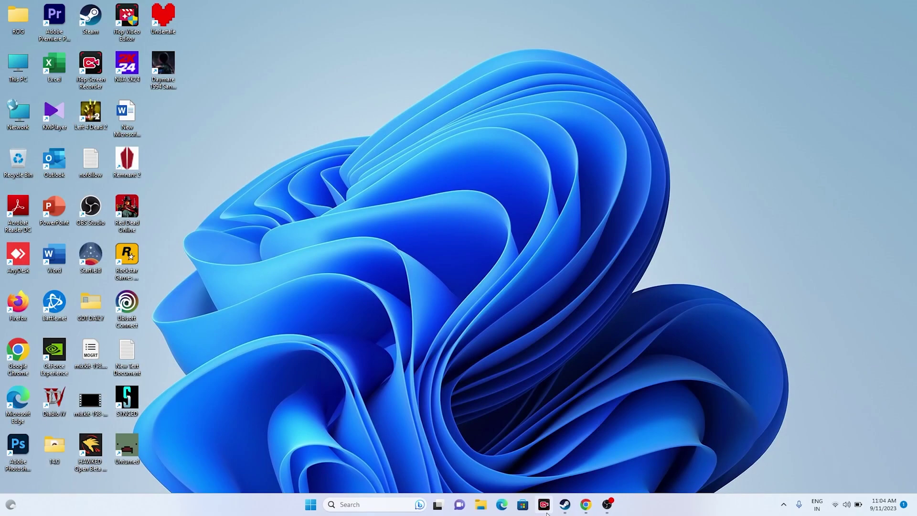
pyautogui.click(564, 504)
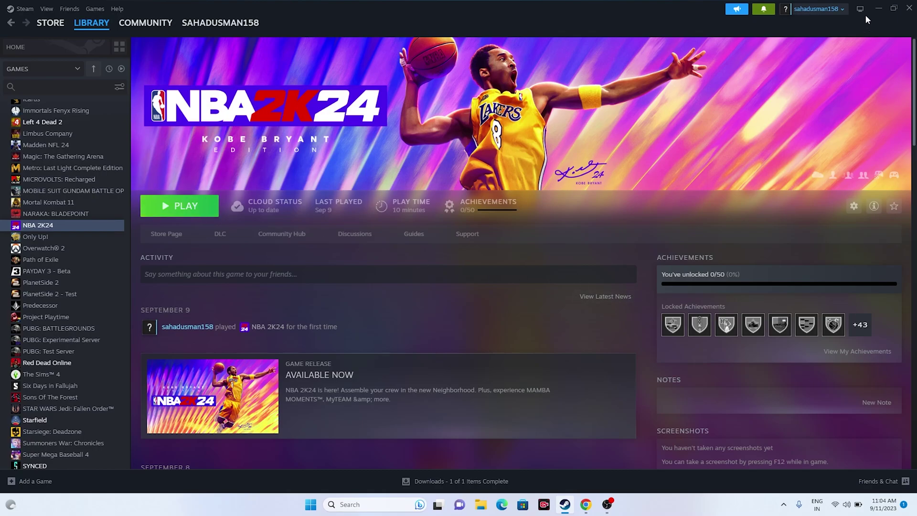
# Minimize Steam and open Windows search
pyautogui.click(878, 8)
pyautogui.click(372, 505)
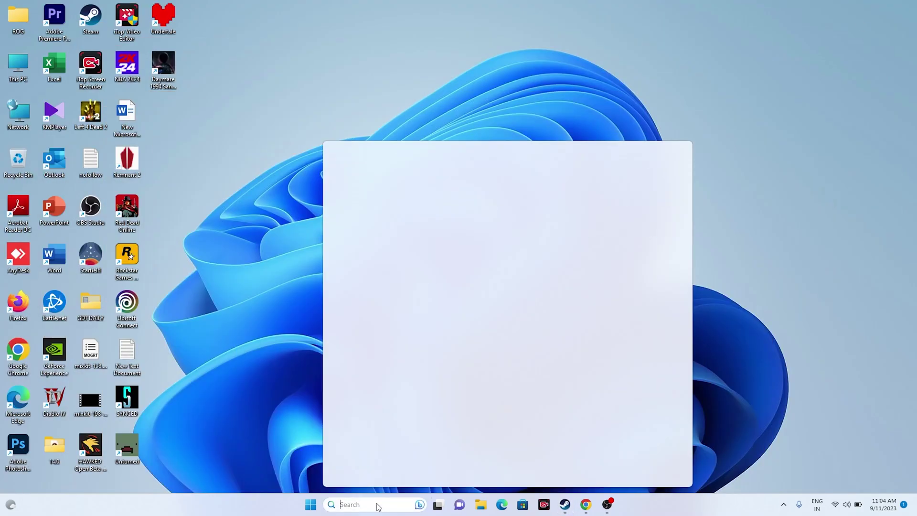
# Open the Speakers properties from Control Panel's Hardware and Sound settings
pyautogui.click(391, 286)
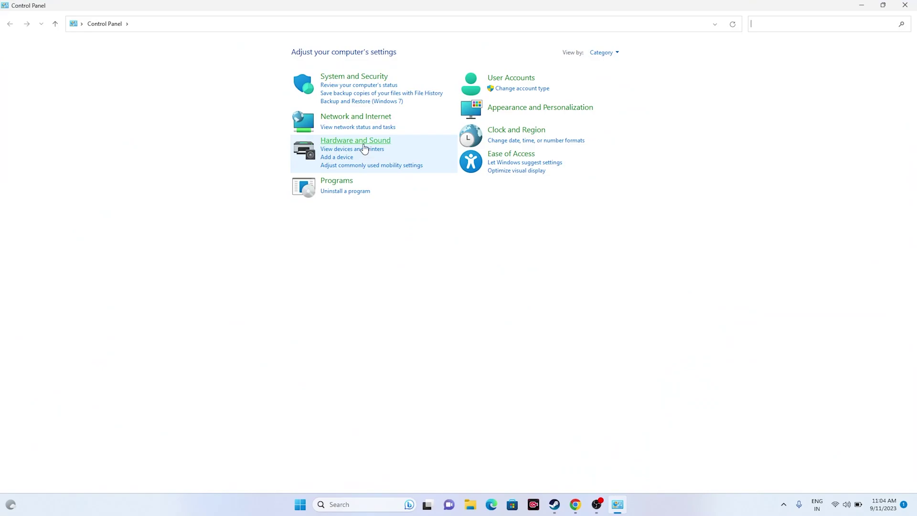
pyautogui.click(365, 143)
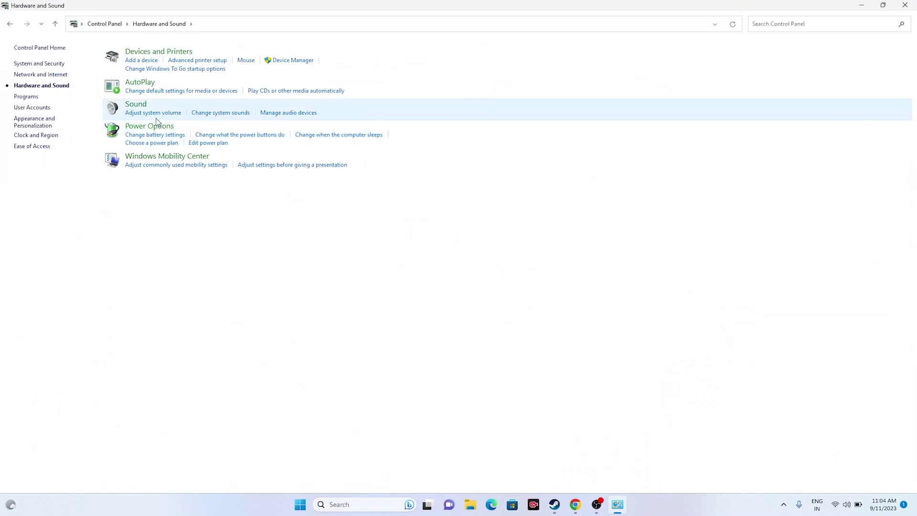
pyautogui.click(136, 104)
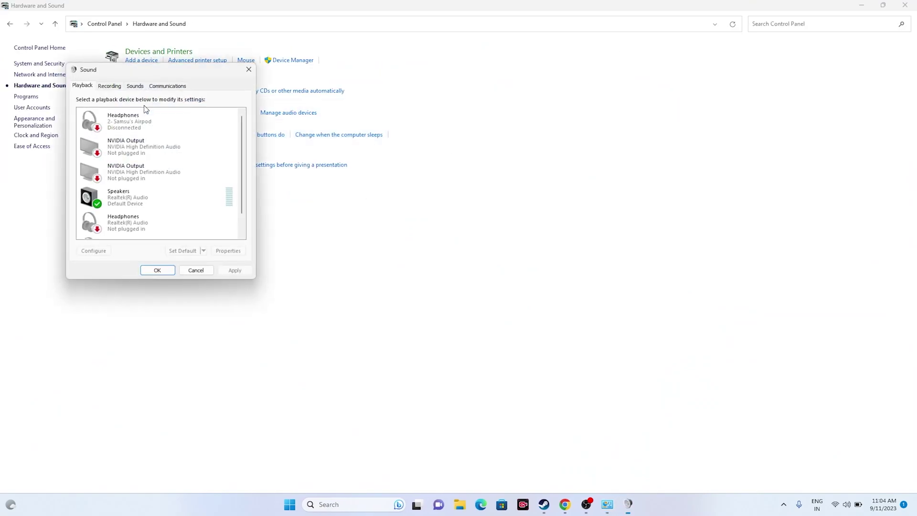
pyautogui.rightClick(134, 199)
pyautogui.click(165, 278)
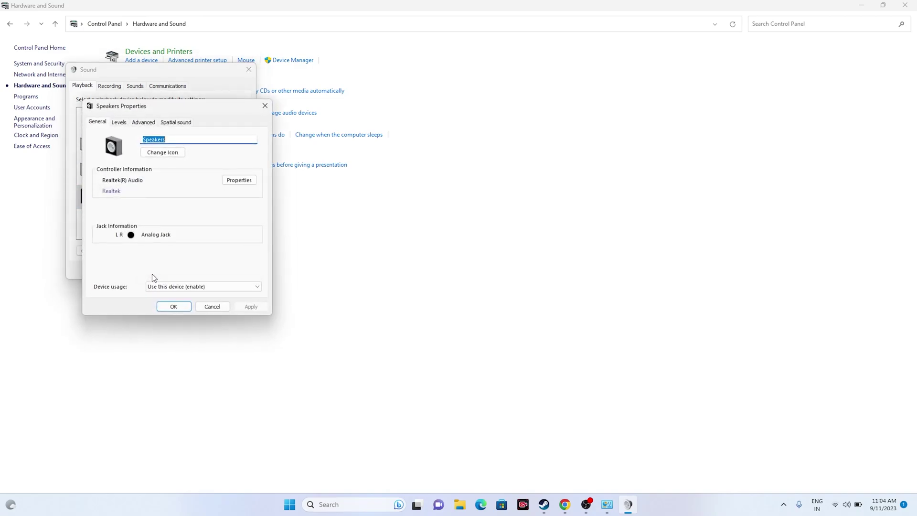
# Set the Speakers spatial sound format to Off, confirm both dialogs, and close Control Panel
pyautogui.click(177, 123)
pyautogui.click(140, 170)
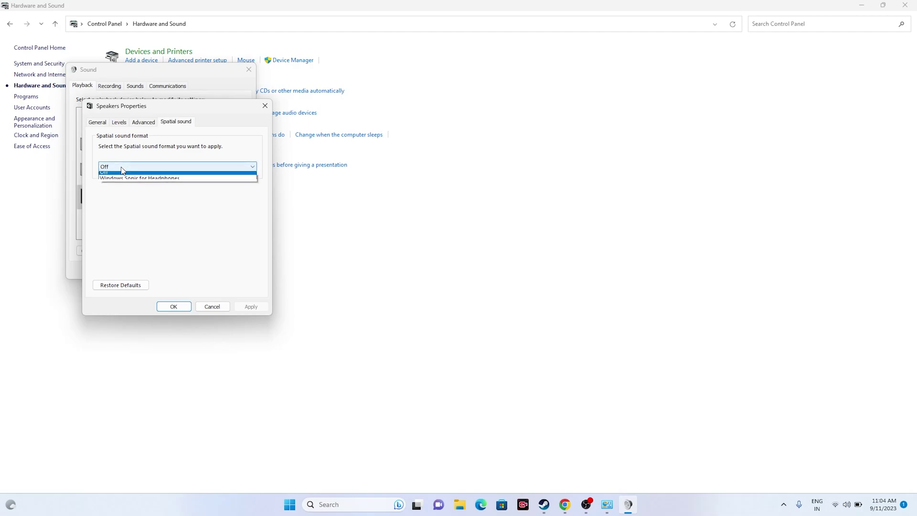
pyautogui.click(118, 176)
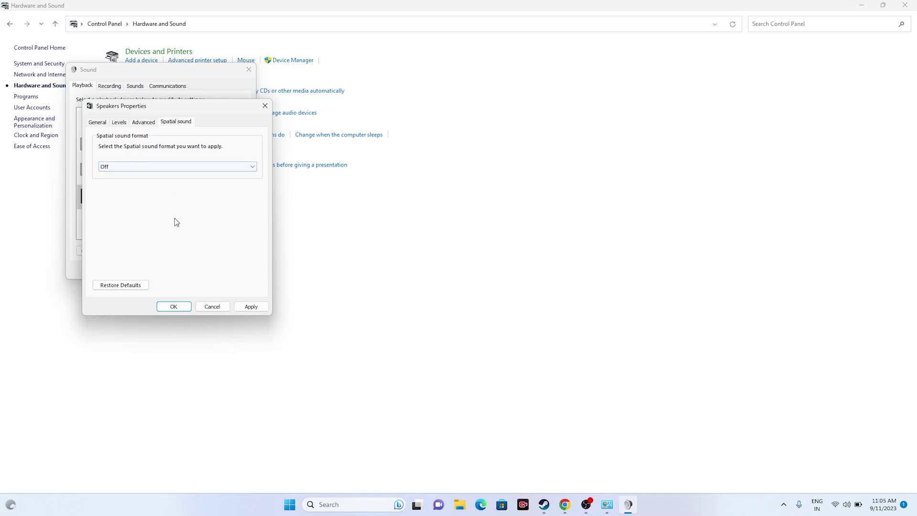
pyautogui.click(172, 307)
pyautogui.click(157, 272)
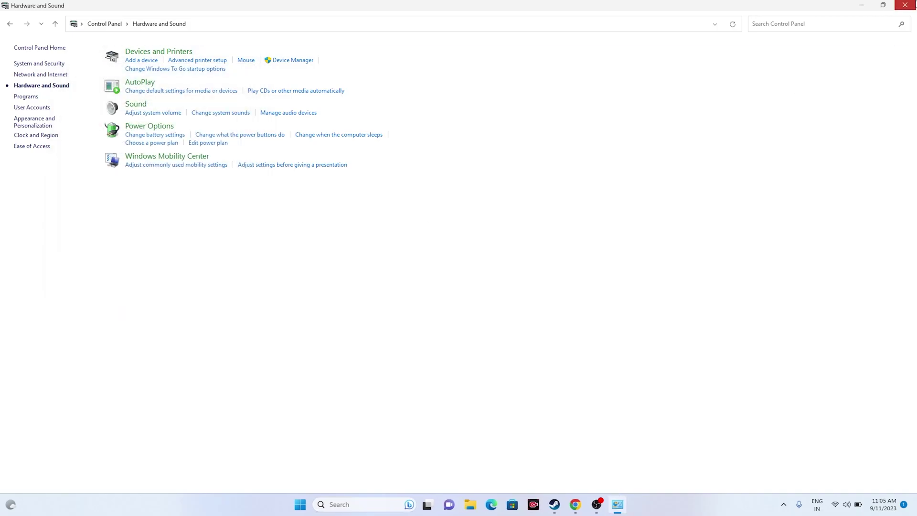
pyautogui.click(905, 5)
# Bring back Steam's NBA 2K24 page, then minimize Steam
pyautogui.click(565, 504)
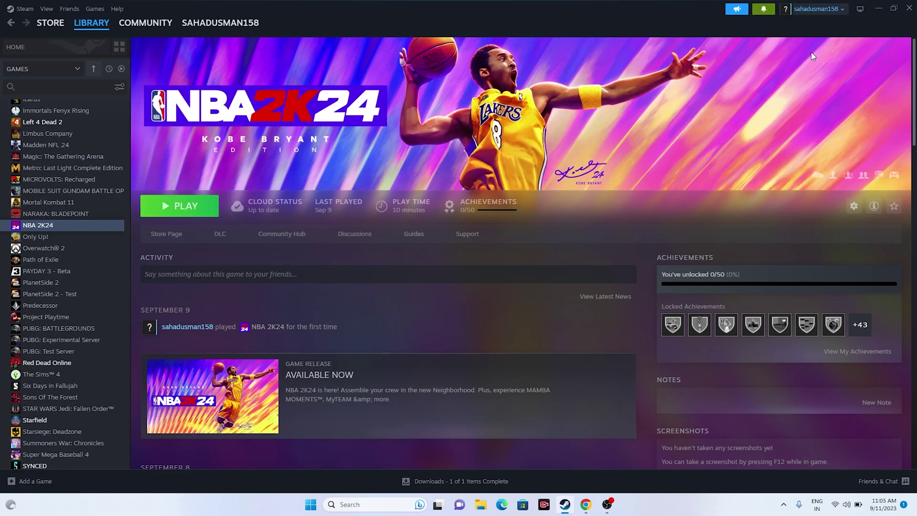
pyautogui.click(878, 9)
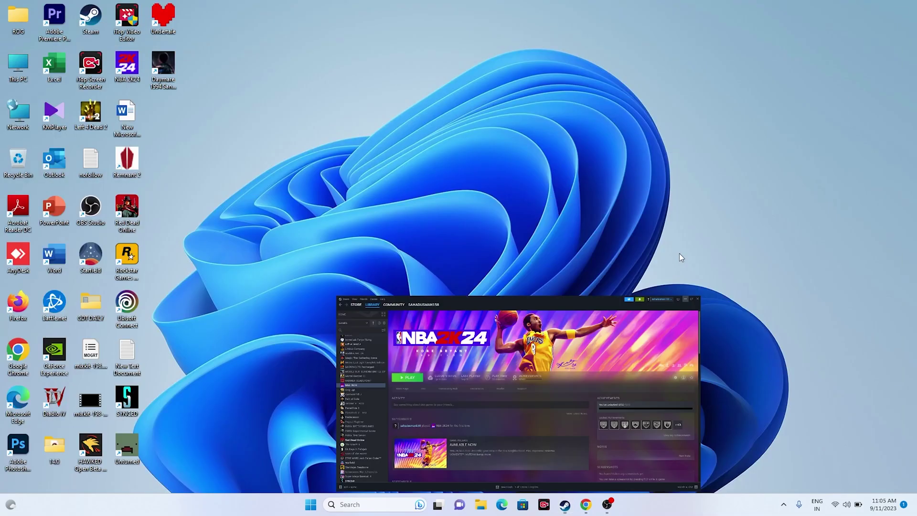
# Reopen the Speakers properties via Control Panel's Sound settings, then close them
pyautogui.click(362, 505)
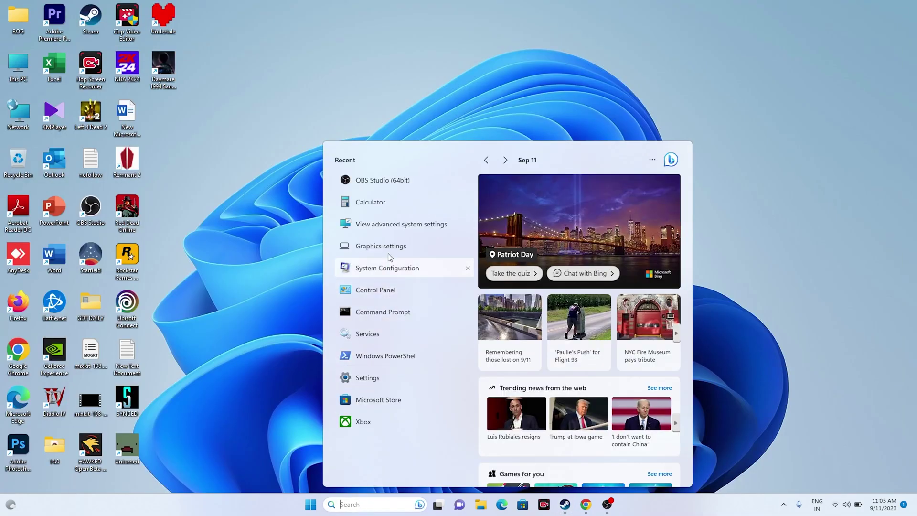
pyautogui.click(383, 289)
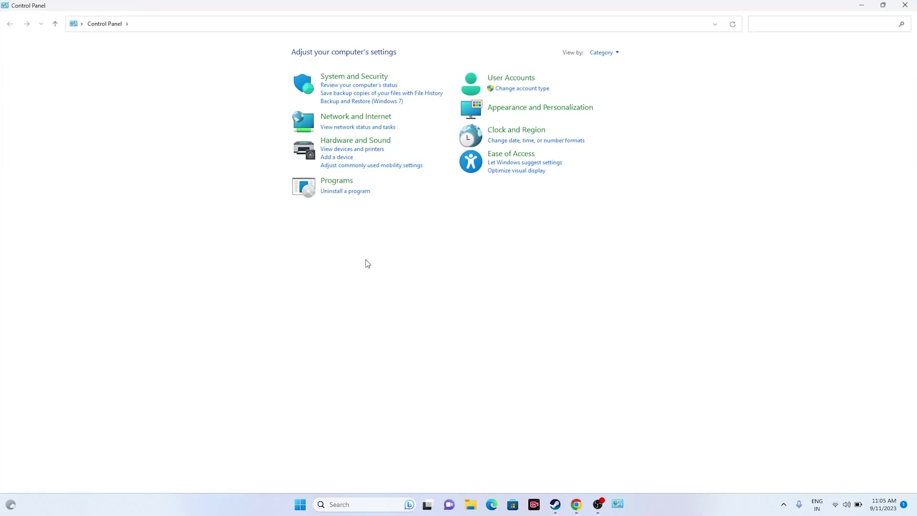
pyautogui.click(361, 142)
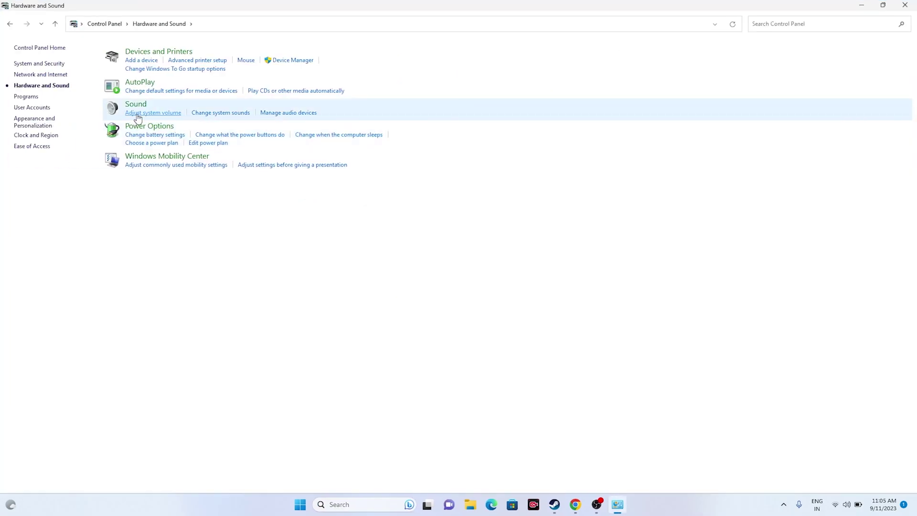
pyautogui.click(137, 108)
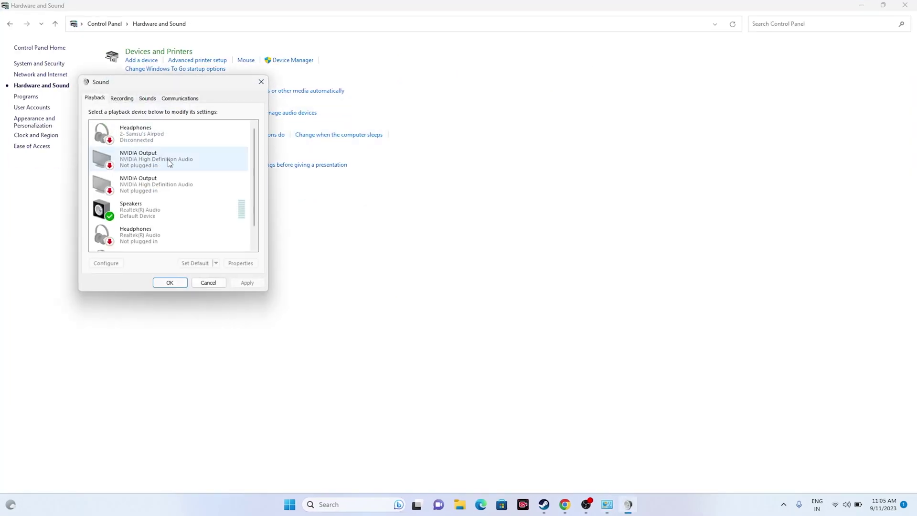
pyautogui.rightClick(127, 213)
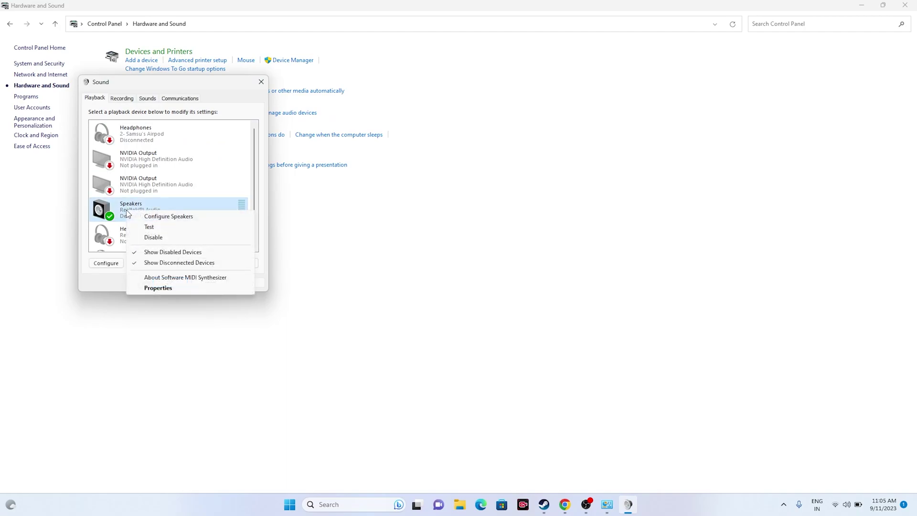
pyautogui.click(153, 286)
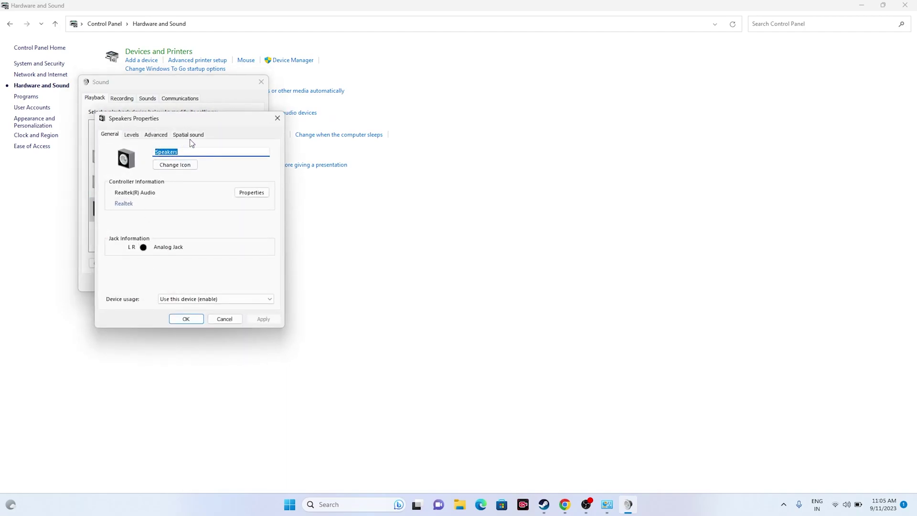
pyautogui.click(276, 119)
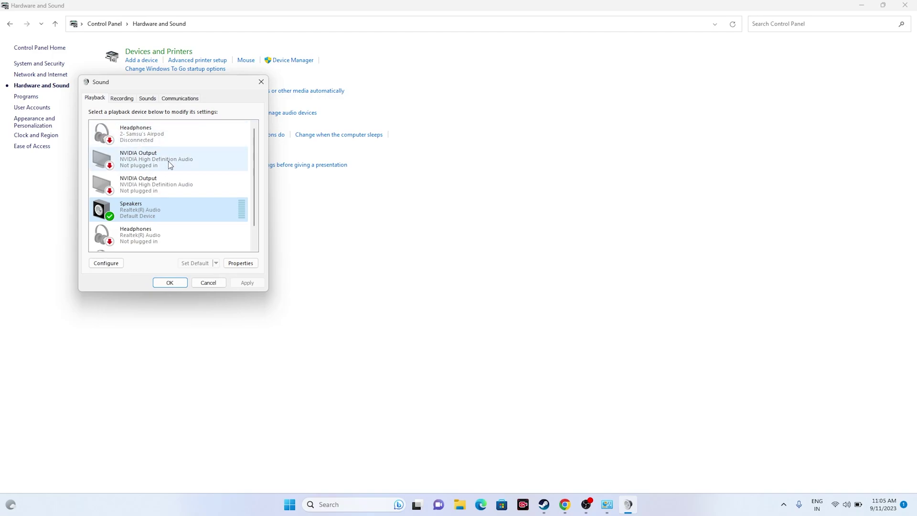
# Dismiss the Speakers options, then close Control Panel and the Sound dialog
pyautogui.scroll(-1, 201, 192)
pyautogui.scroll(-1, 182, 179)
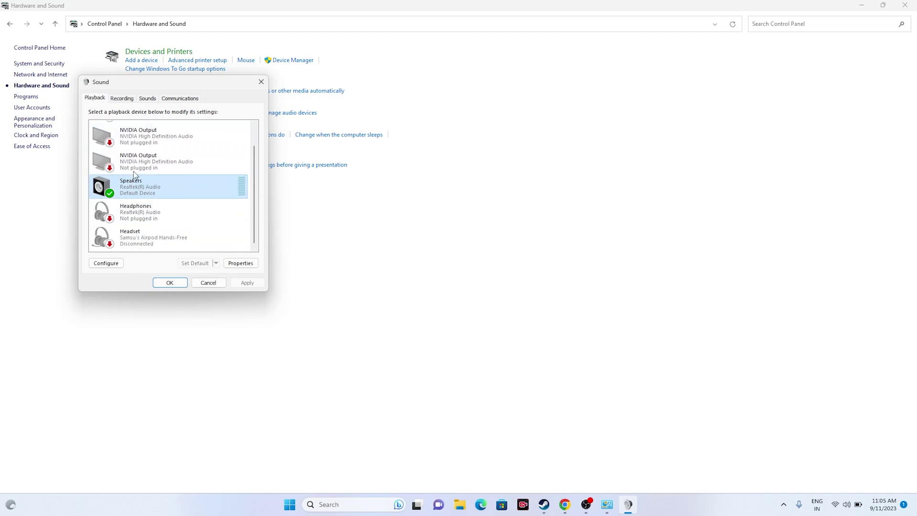
pyautogui.rightClick(157, 190)
pyautogui.click(373, 203)
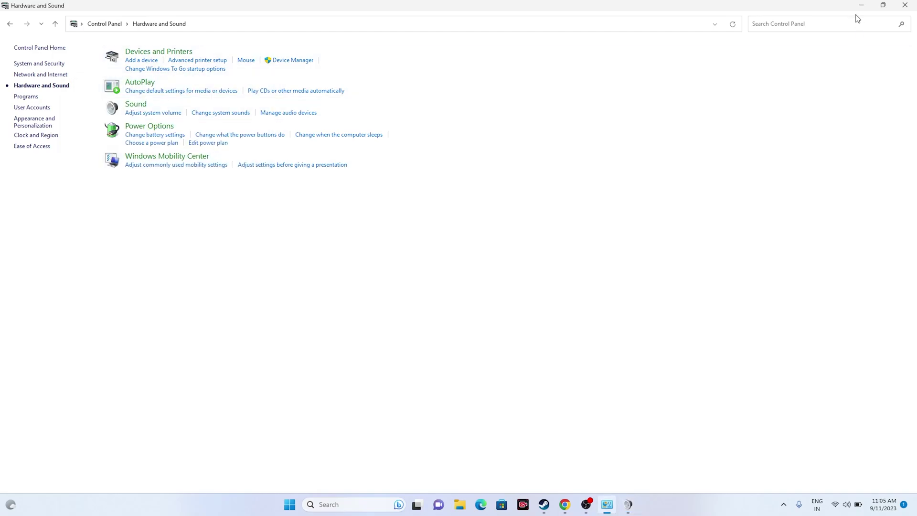
pyautogui.click(905, 6)
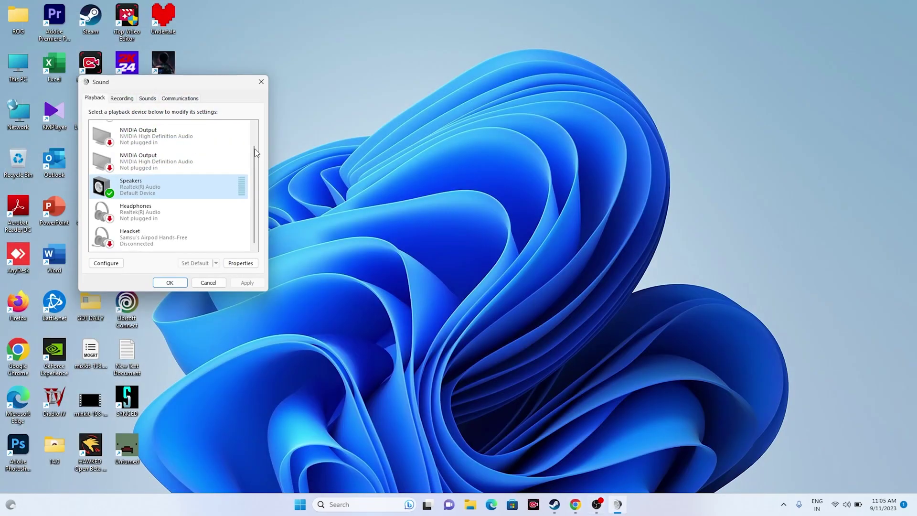
pyautogui.click(261, 82)
pyautogui.click(564, 504)
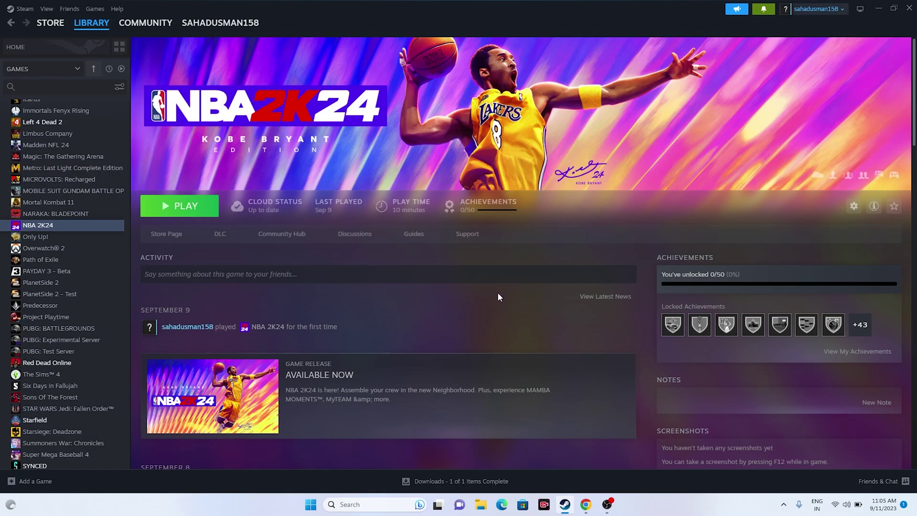
pyautogui.click(879, 8)
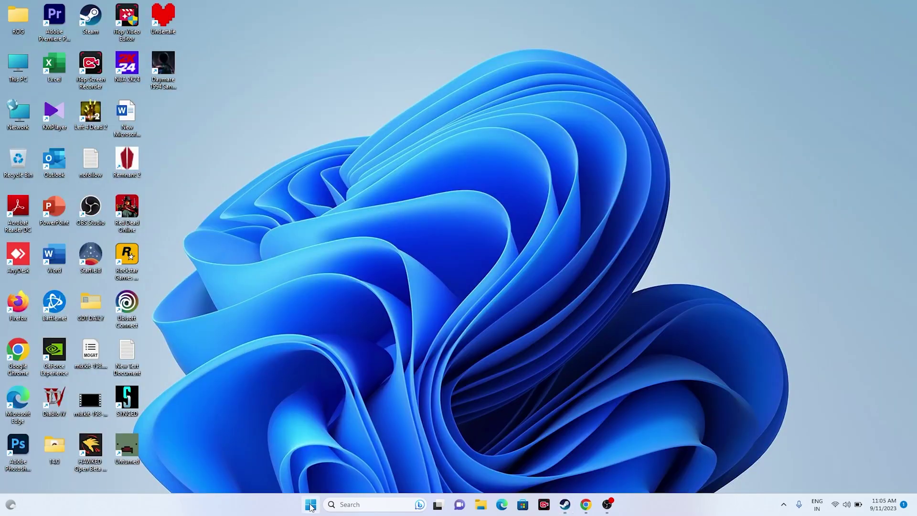
# Open Device Manager and expand Sound, video and game controllers
pyautogui.rightClick(311, 505)
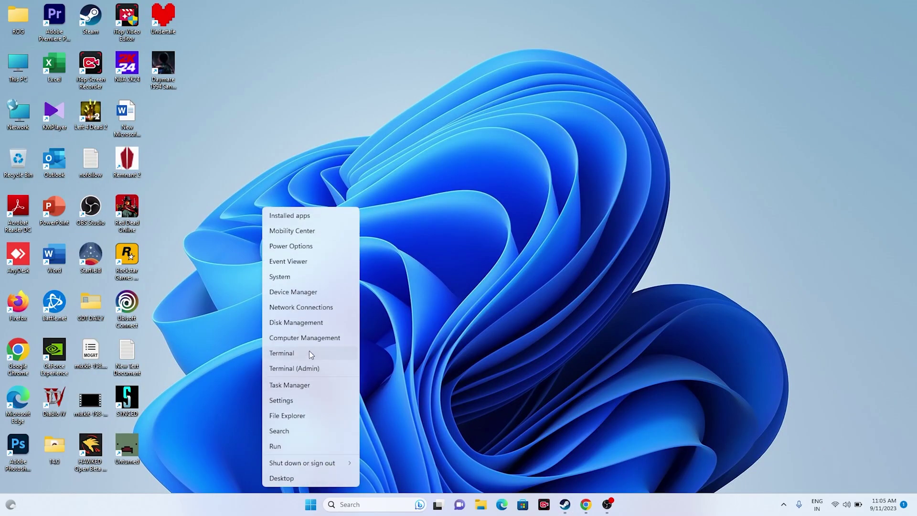
pyautogui.click(313, 287)
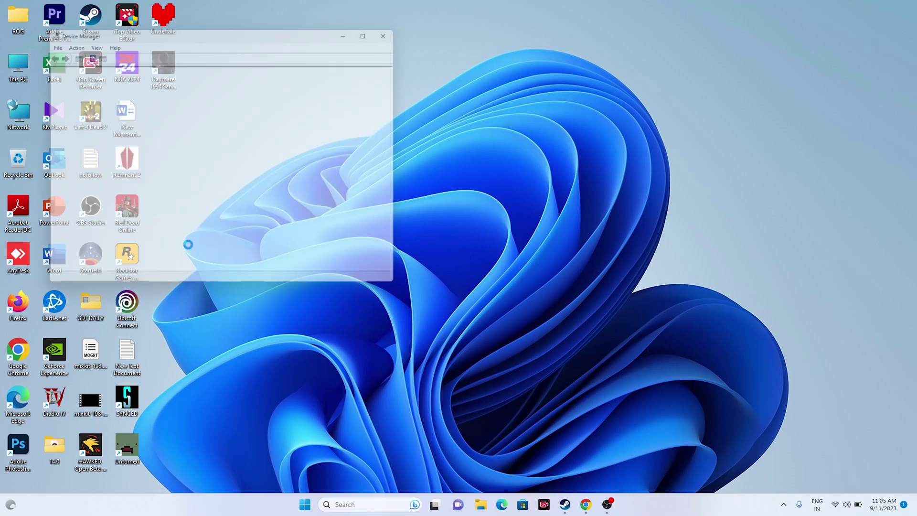
pyautogui.click(53, 177)
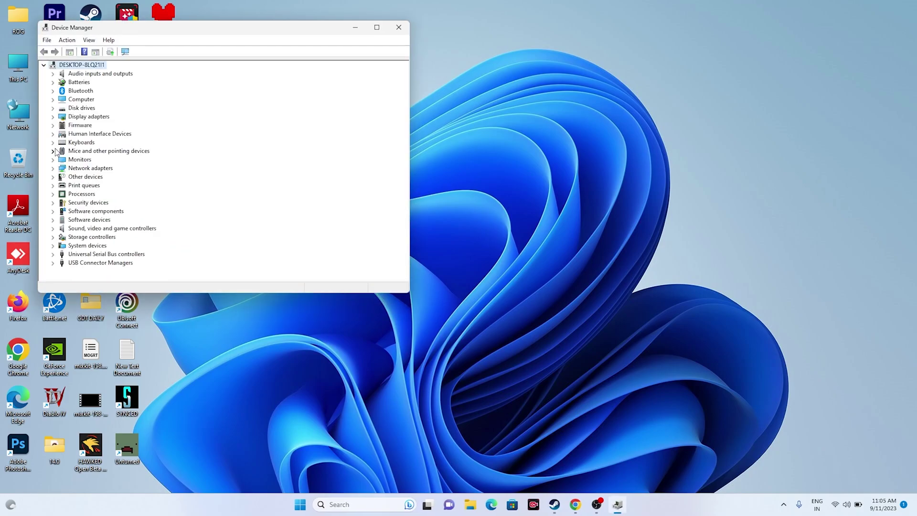
pyautogui.click(54, 117)
pyautogui.click(53, 117)
pyautogui.click(53, 229)
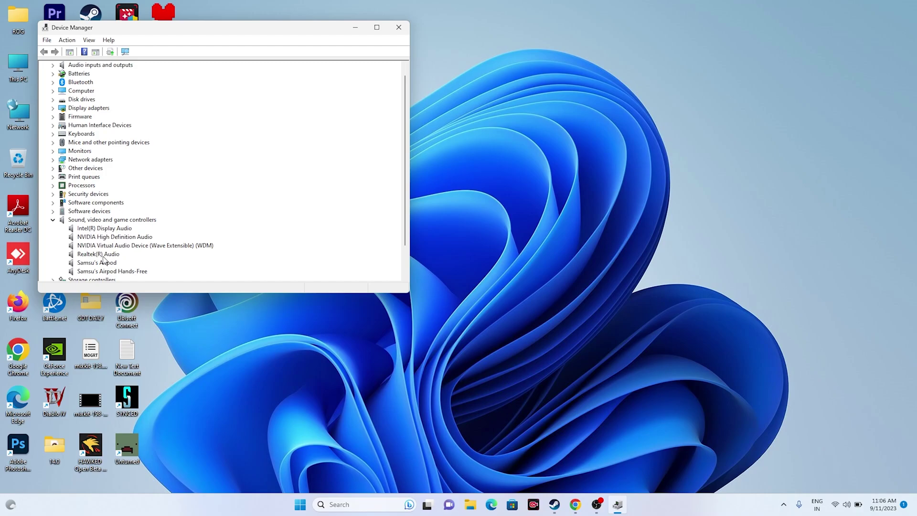
# Auto-search for an updated Intel(R) Display Audio driver; the best driver is already installed
pyautogui.rightClick(120, 228)
pyautogui.click(141, 232)
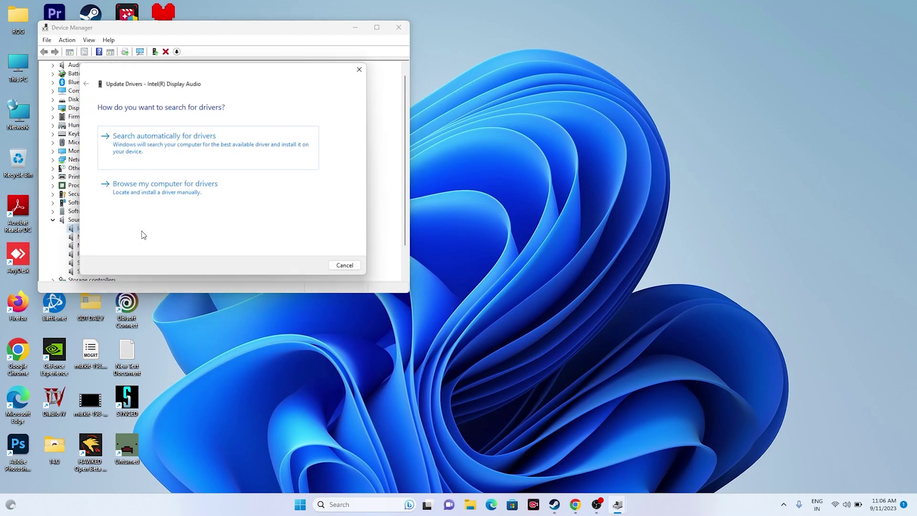
pyautogui.click(151, 157)
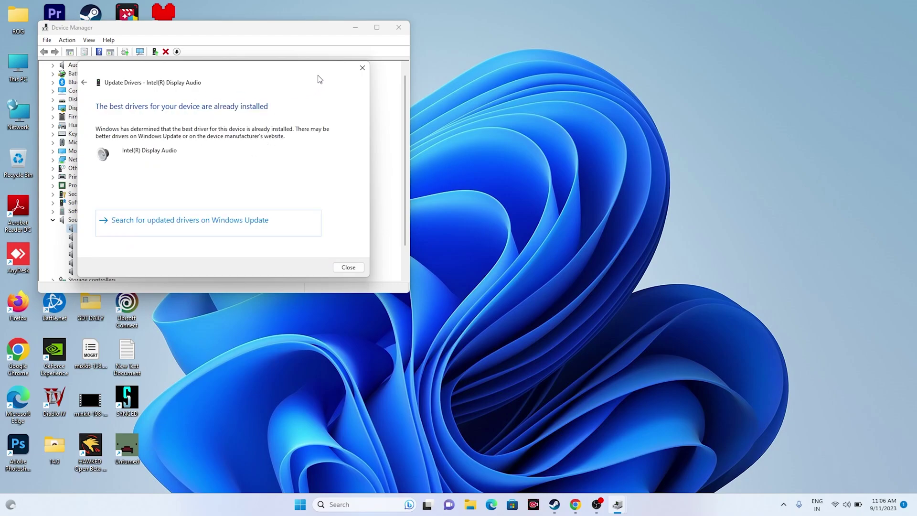
pyautogui.click(362, 68)
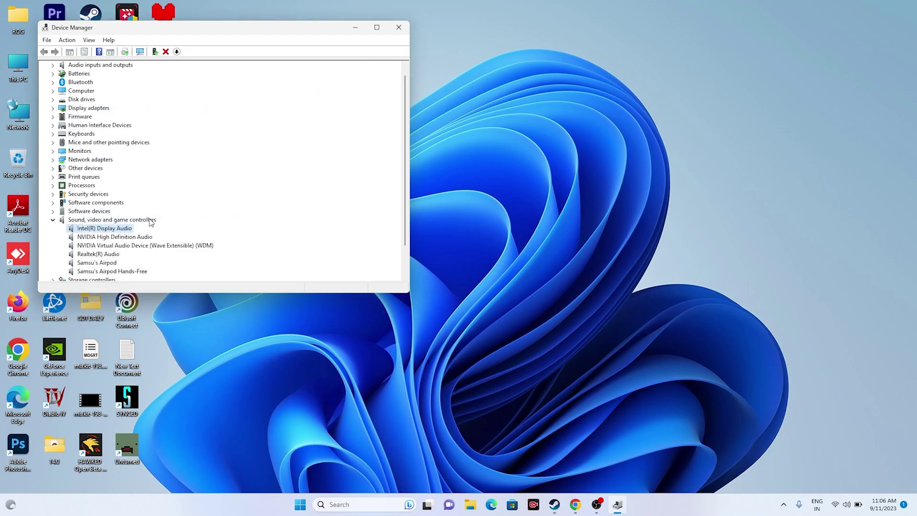
# Auto-search for an updated Realtek(R) Audio driver, then close Device Manager and restore Steam
pyautogui.click(100, 255)
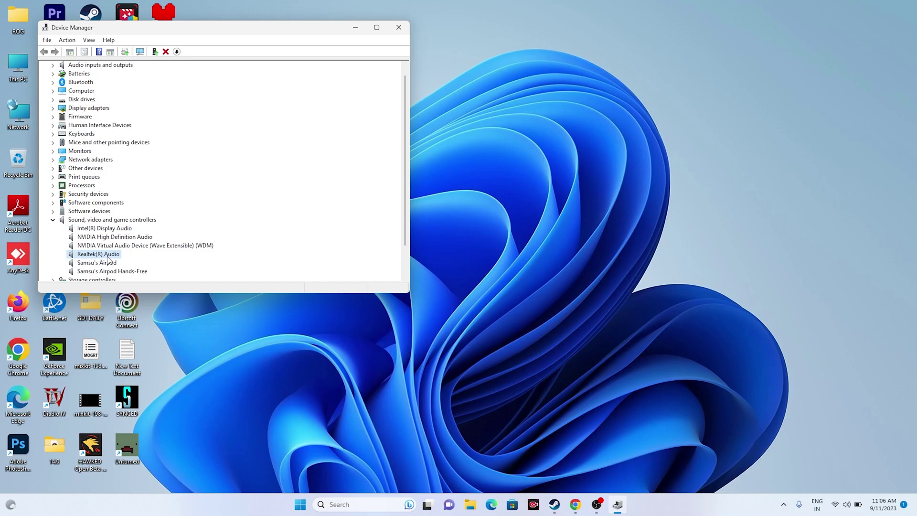
pyautogui.rightClick(112, 261)
pyautogui.click(132, 262)
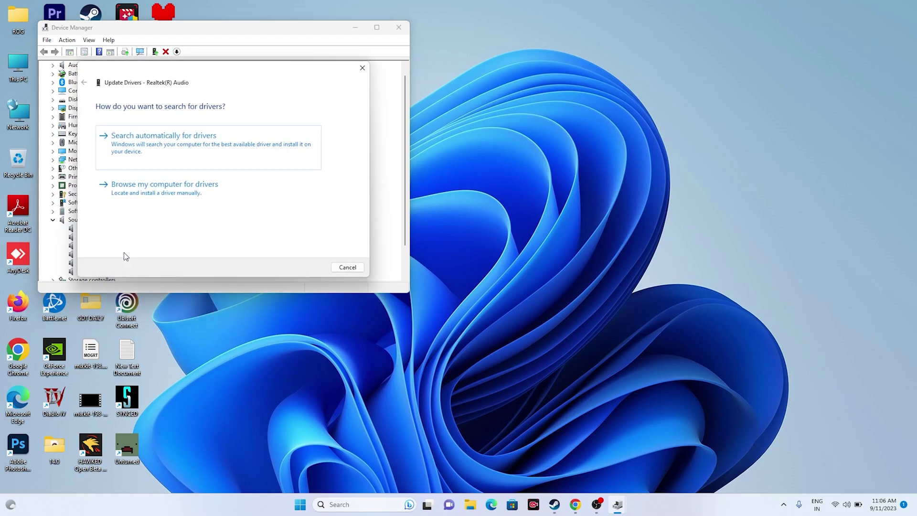
pyautogui.click(184, 136)
pyautogui.click(362, 68)
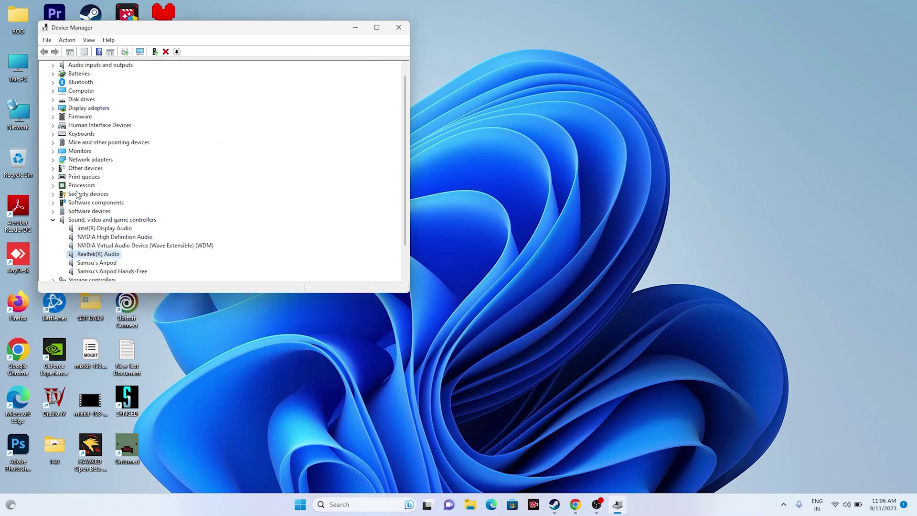
pyautogui.click(53, 220)
pyautogui.click(406, 29)
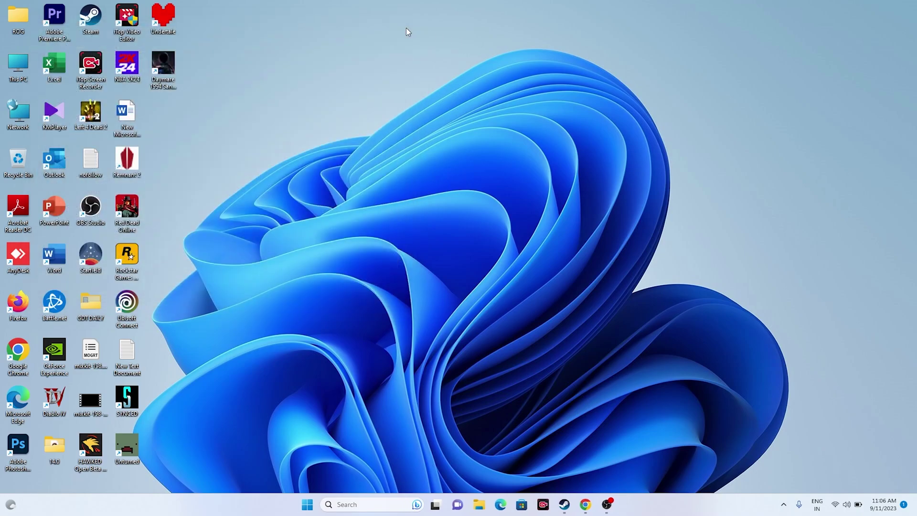
pyautogui.click(565, 504)
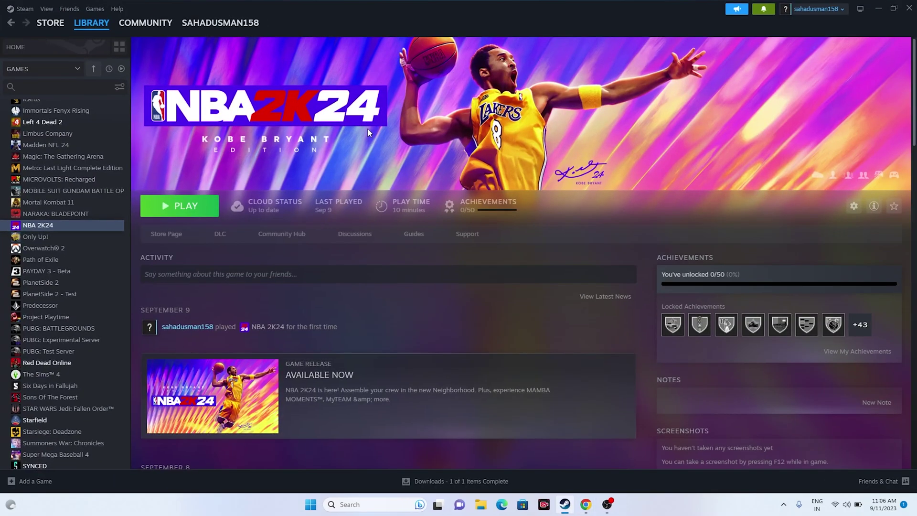